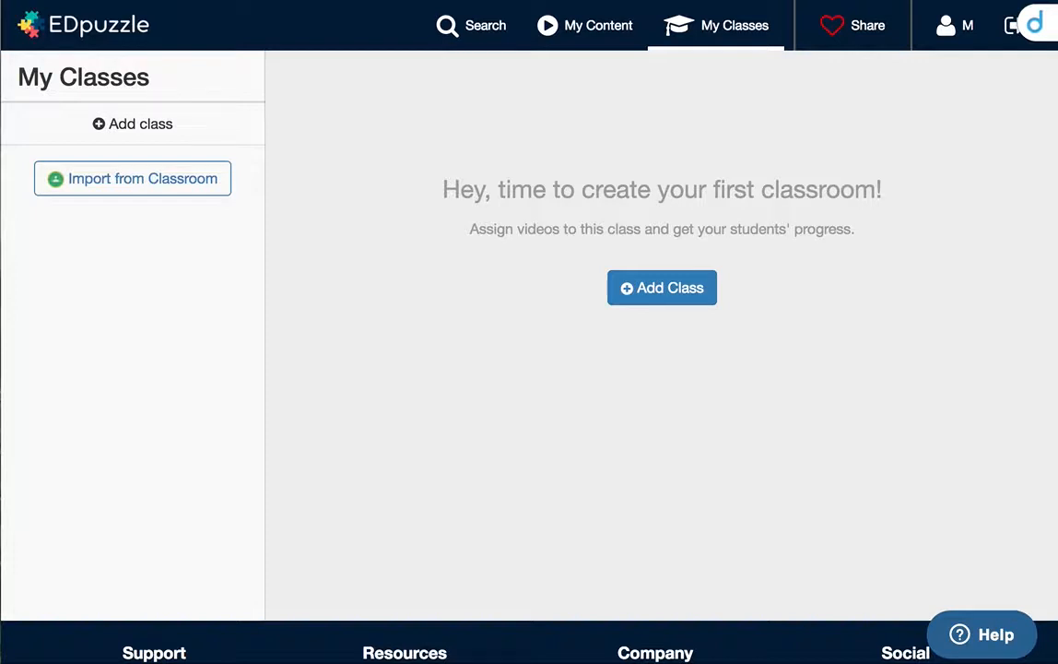
# Open My Content, copy the Sharing Google Photos video's share link on YouTube and return to EDpuzzle.
pyautogui.click(605, 32)
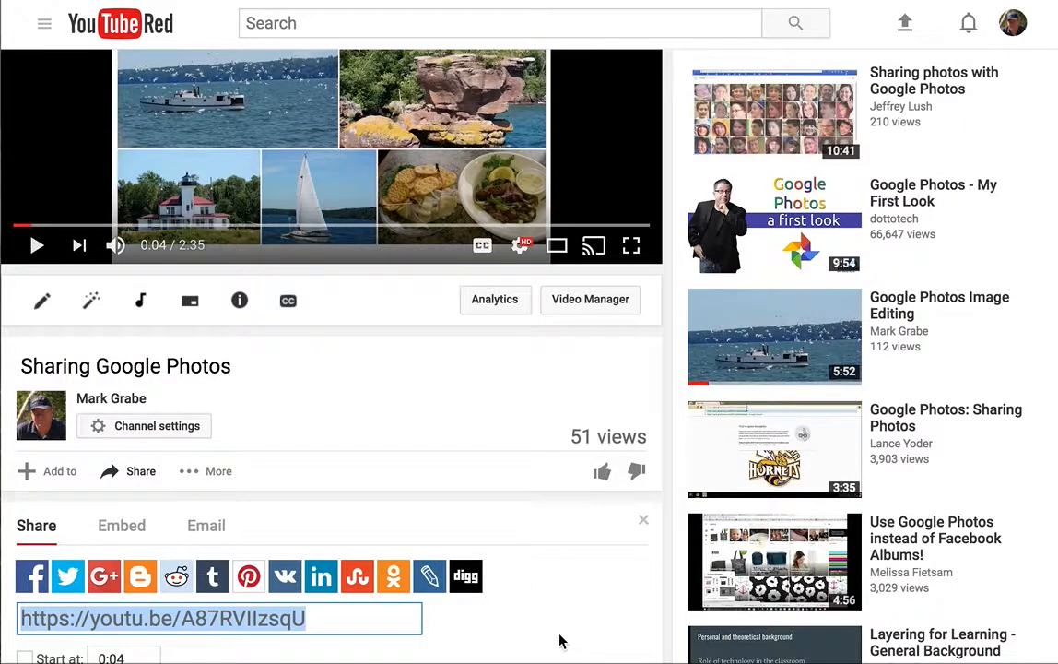
pyautogui.click(313, 622)
pyautogui.hotkey('ctrl', 'Tab')
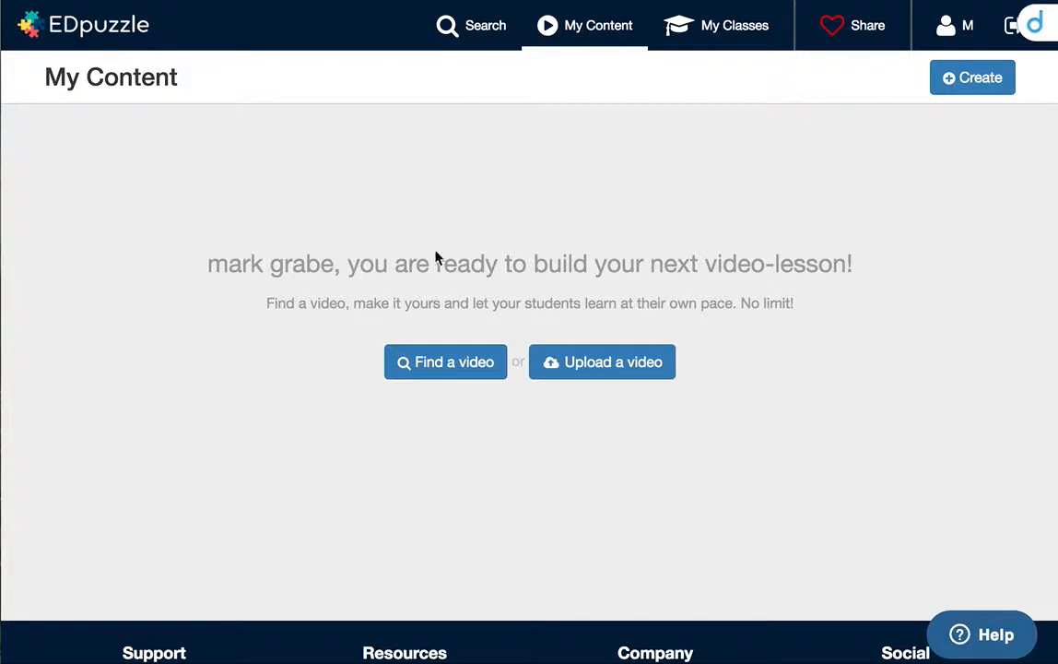
pyautogui.click(471, 373)
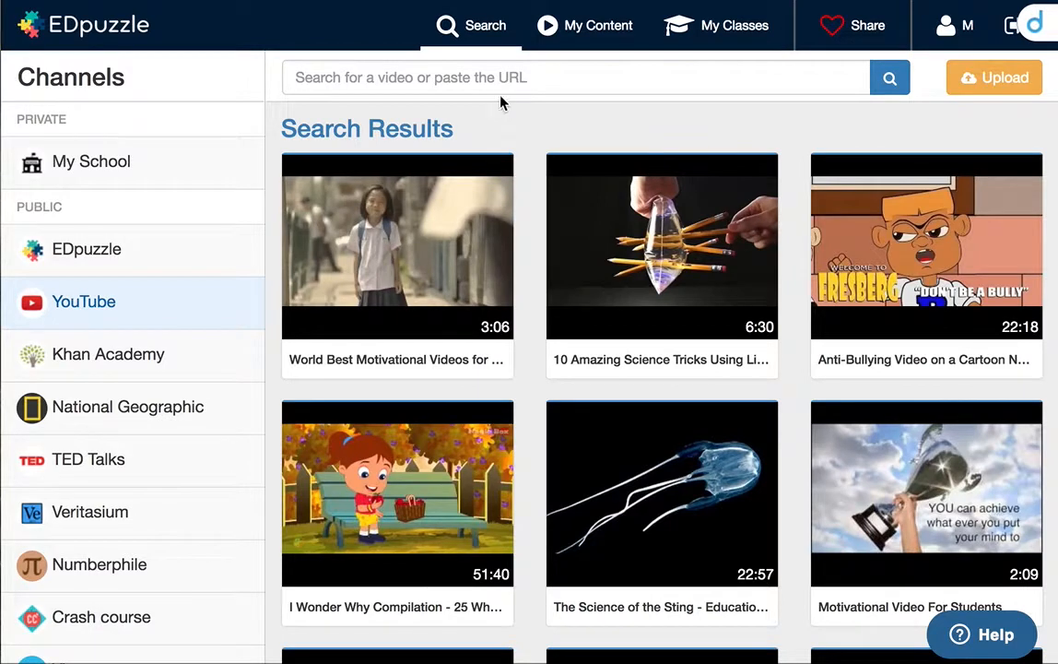
pyautogui.click(508, 80)
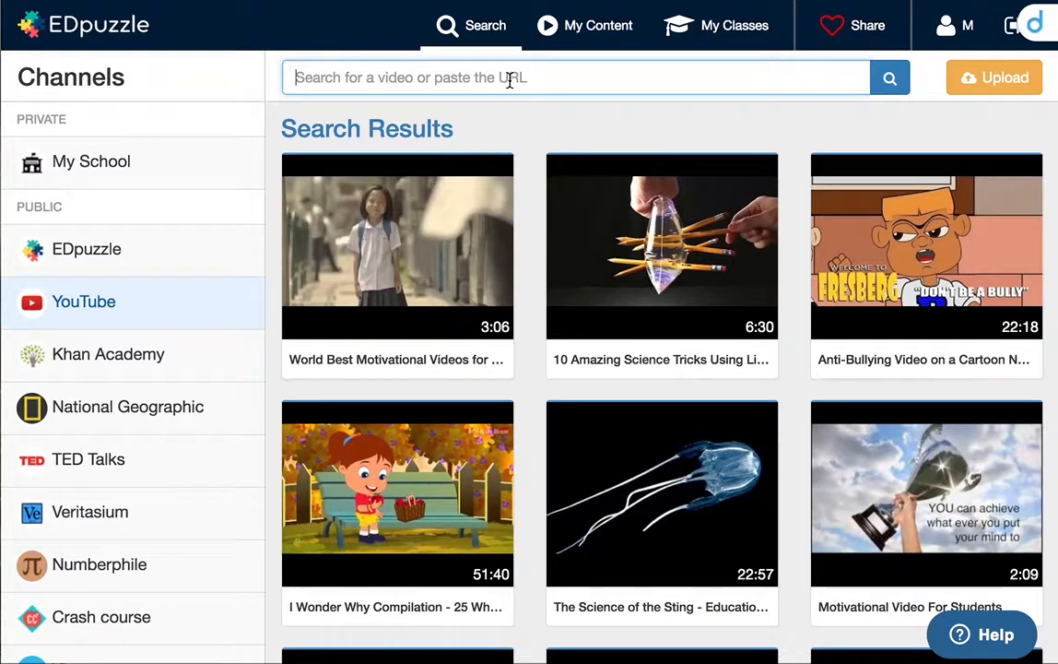
pyautogui.write('https://youtu.be/A87RVIlzsqU')
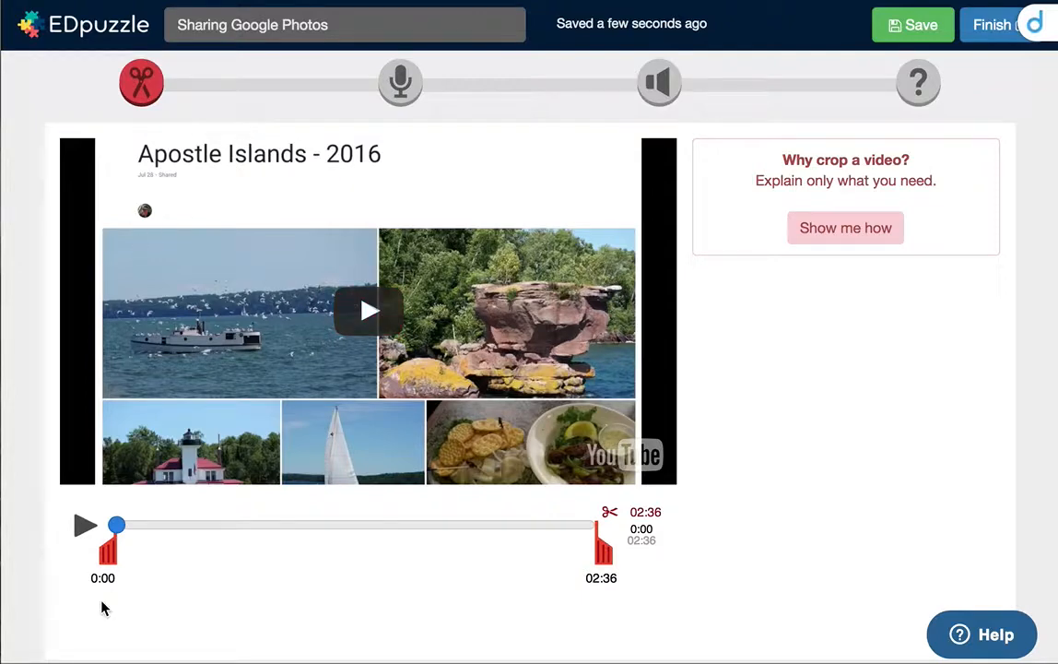
# Try cropping the video to the segment from 0:50 to 0:59 and play it.
pyautogui.moveTo(109, 551); pyautogui.dragTo(264, 550)
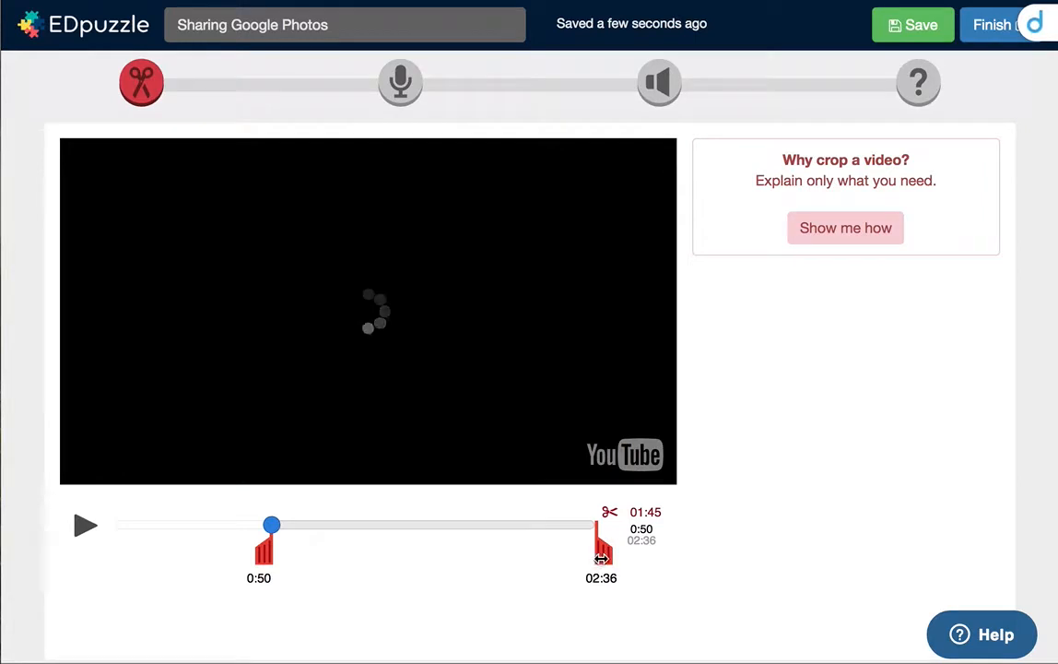
pyautogui.moveTo(604, 555); pyautogui.dragTo(305, 550)
pyautogui.click(83, 530)
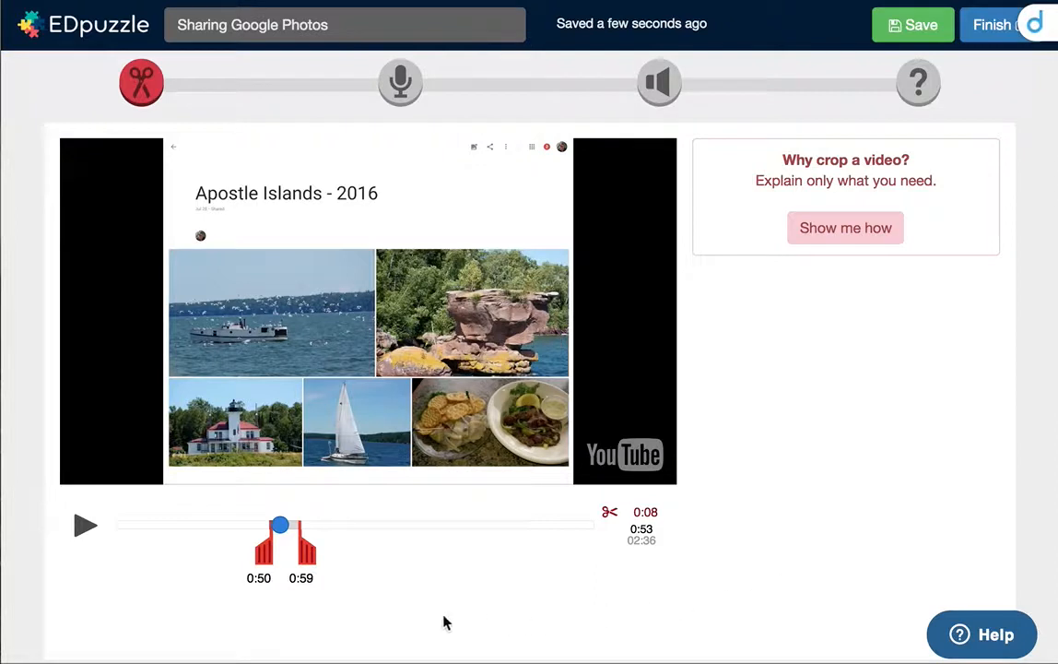
# Restore the crop range to the full video, from 0:00 to 02:36.
pyautogui.moveTo(262, 558); pyautogui.dragTo(74, 560)
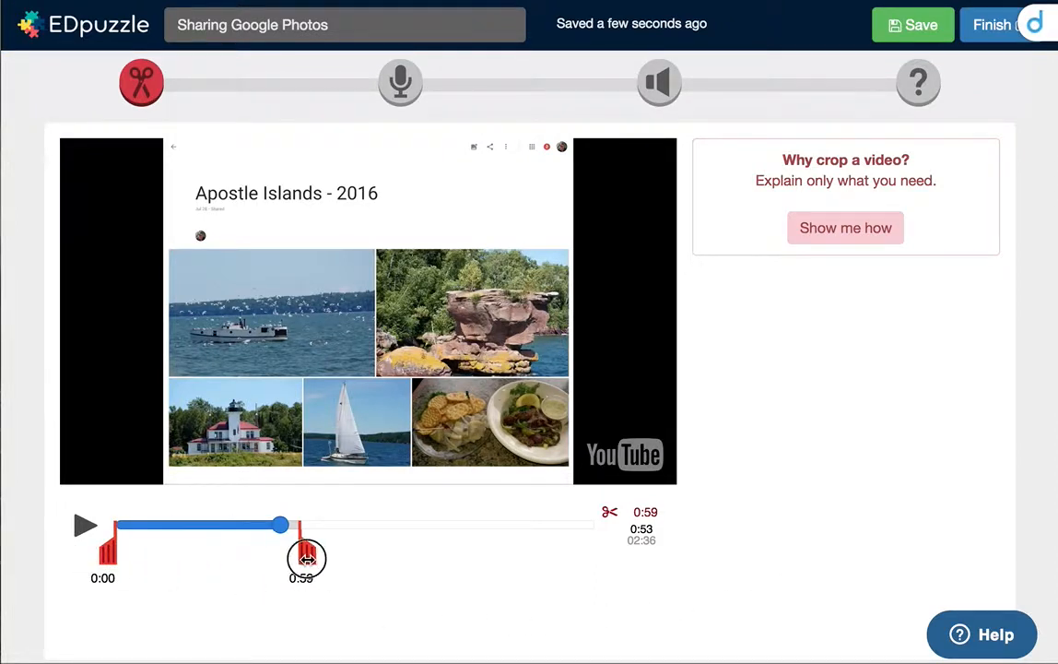
pyautogui.moveTo(305, 557); pyautogui.dragTo(636, 550)
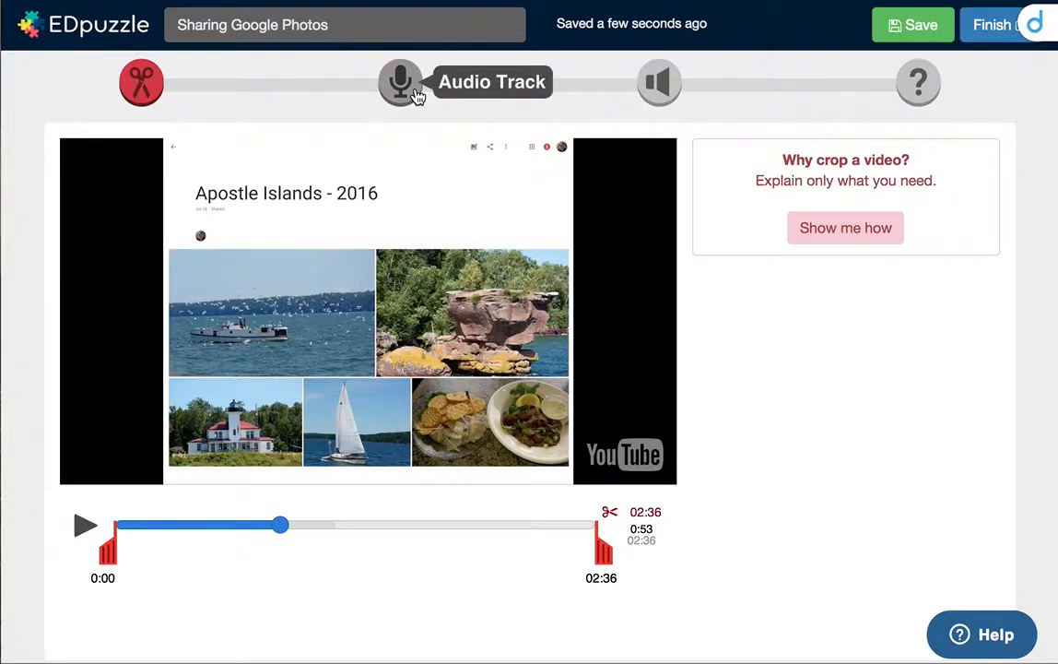
# Look over the audio track and audio notes stages, placing the audio note marker at 0:53.
pyautogui.scroll(-1, 418, 95)
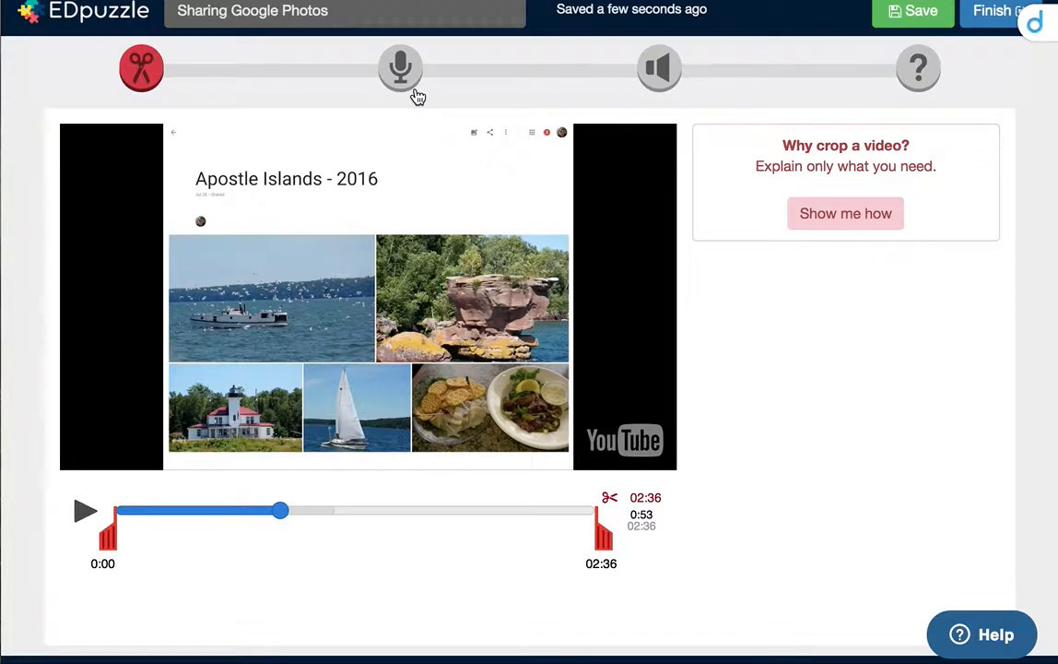
pyautogui.click(401, 81)
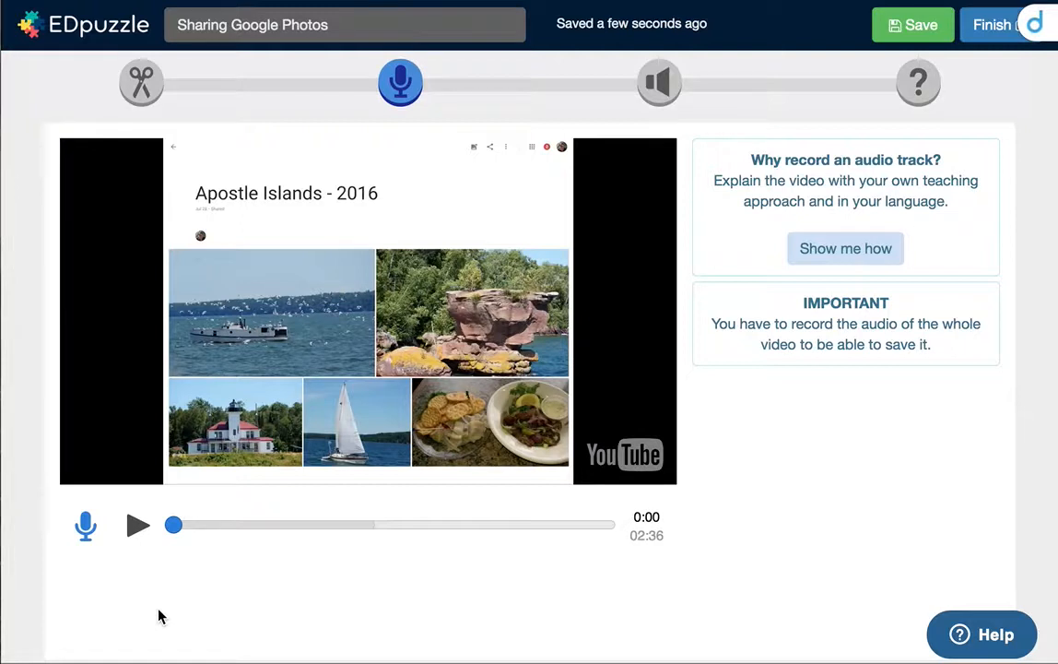
pyautogui.click(667, 84)
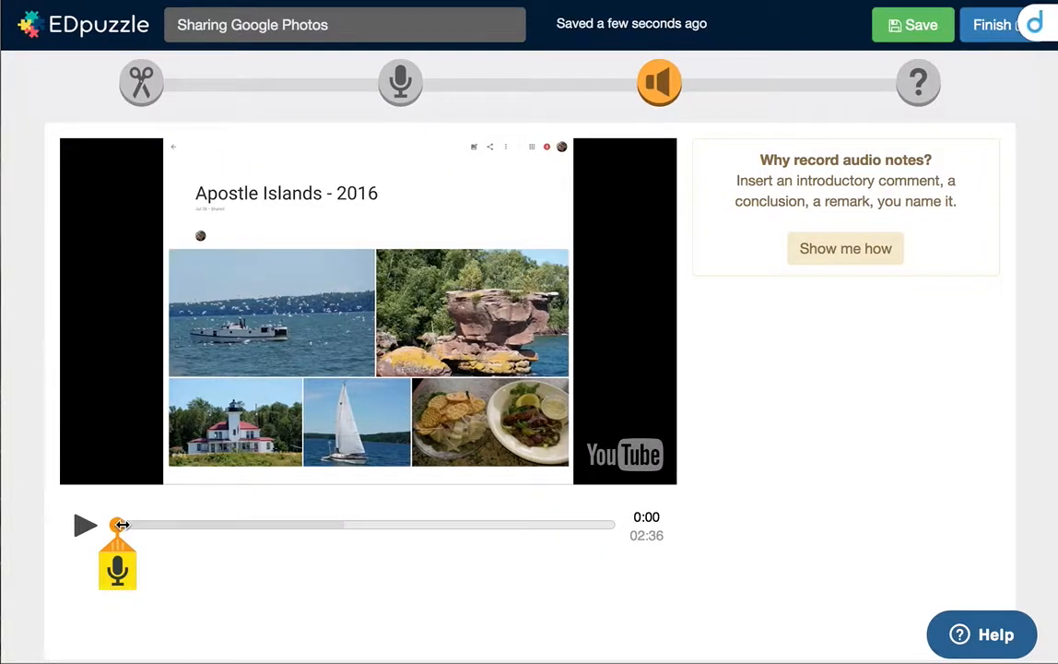
pyautogui.moveTo(123, 524); pyautogui.dragTo(287, 524)
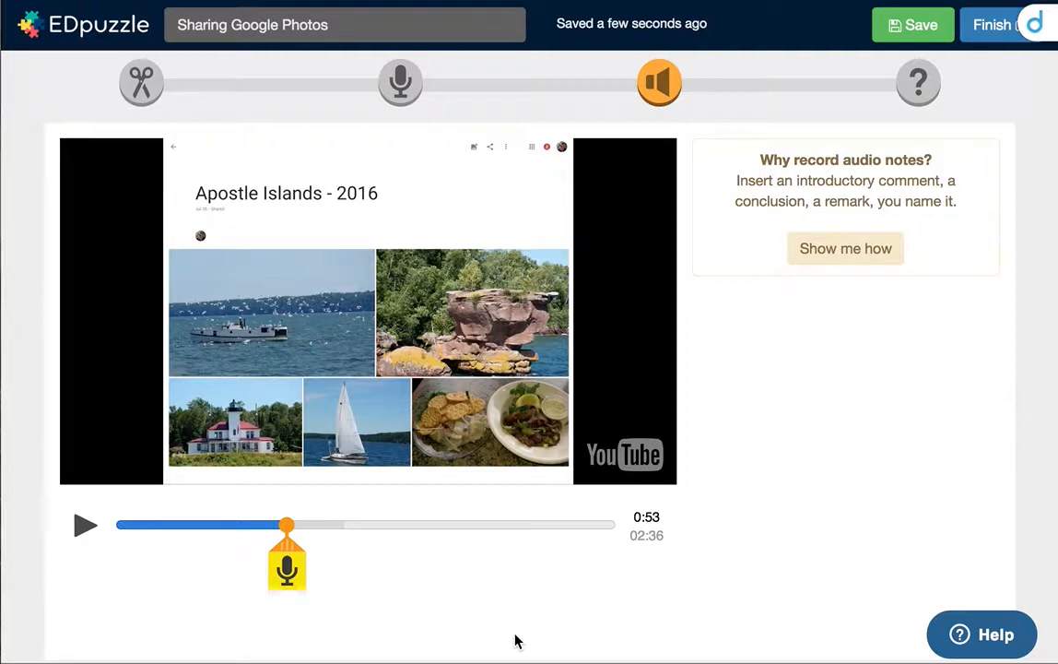
# Go to the quiz stage and position the question marker at 02:06 by playing the video from 01:27.
pyautogui.click(917, 92)
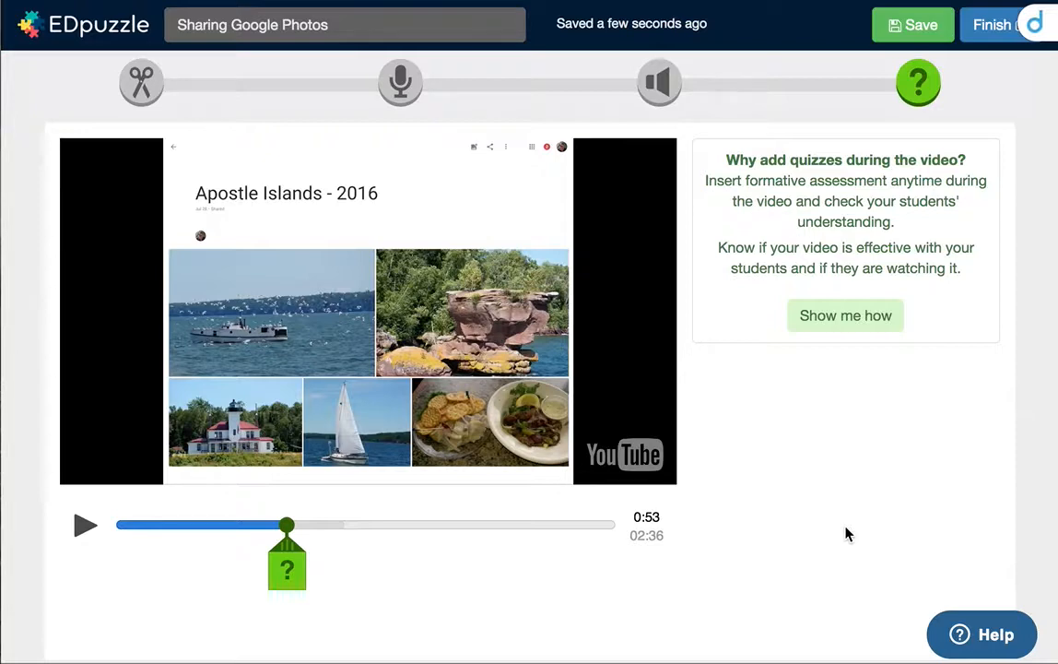
pyautogui.scroll(-3, 847, 535)
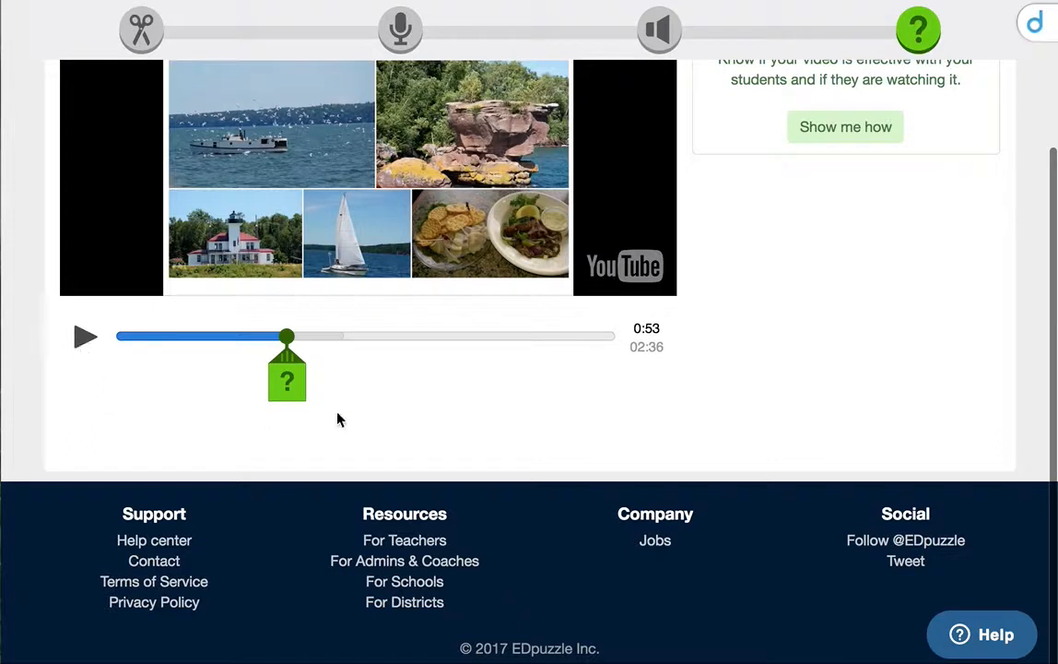
pyautogui.scroll(2, 338, 418)
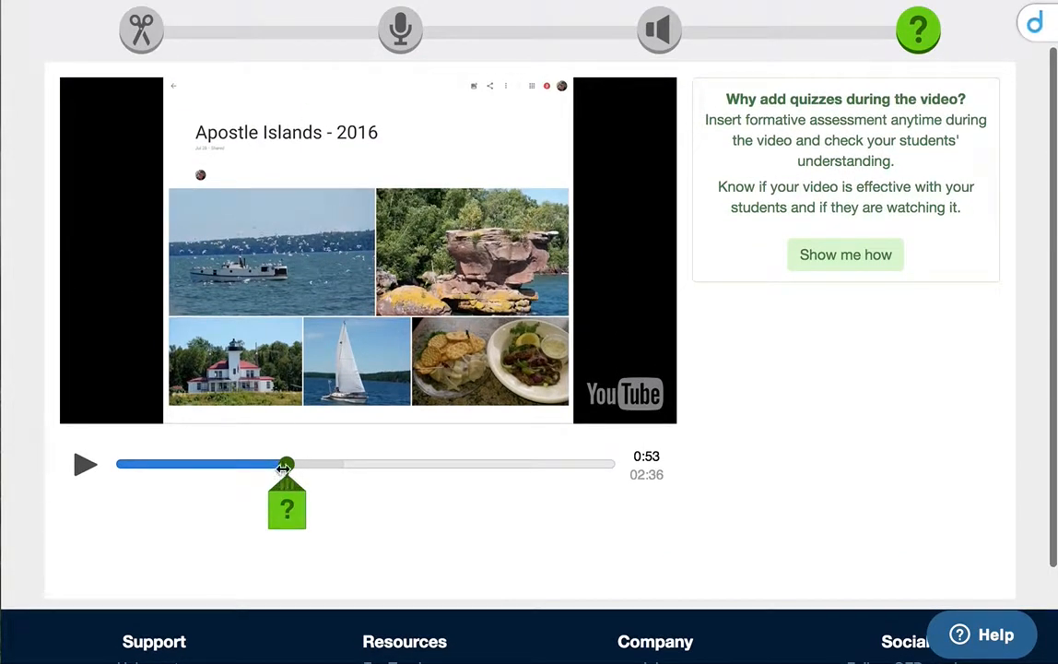
pyautogui.moveTo(286, 464)
pyautogui.mouseDown()
pyautogui.moveTo(421, 467)
pyautogui.moveTo(394, 467)
pyautogui.mouseUp()
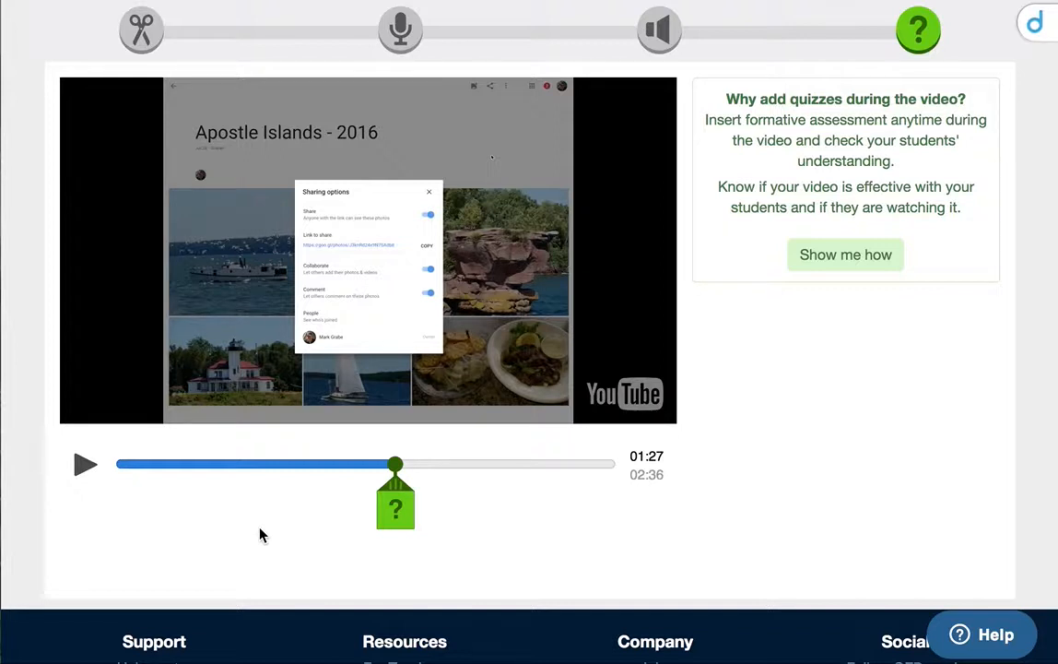
pyautogui.click(85, 470)
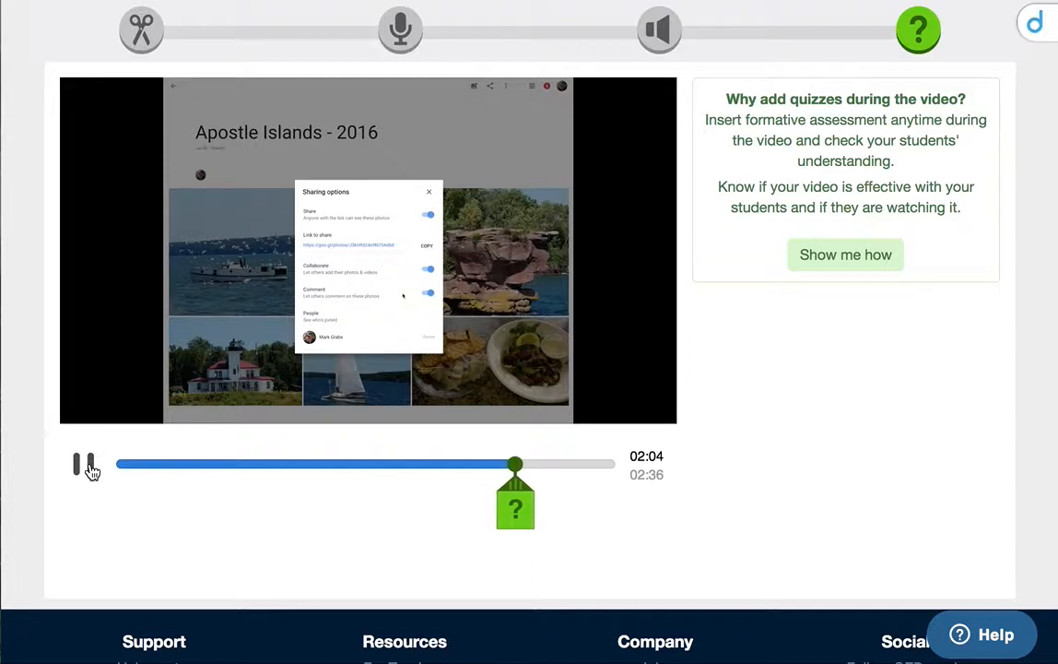
pyautogui.click(88, 467)
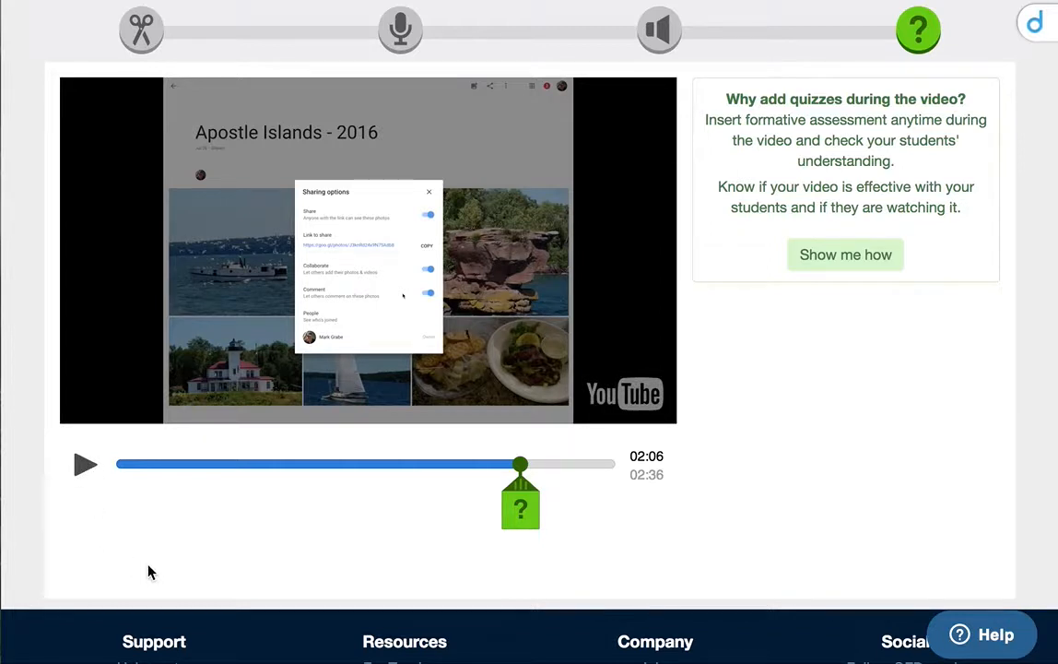
# Save an open-ended question at 02:06: "How would you share a collection of images, but prevent those who could view these images with adding their own.".
pyautogui.click(520, 506)
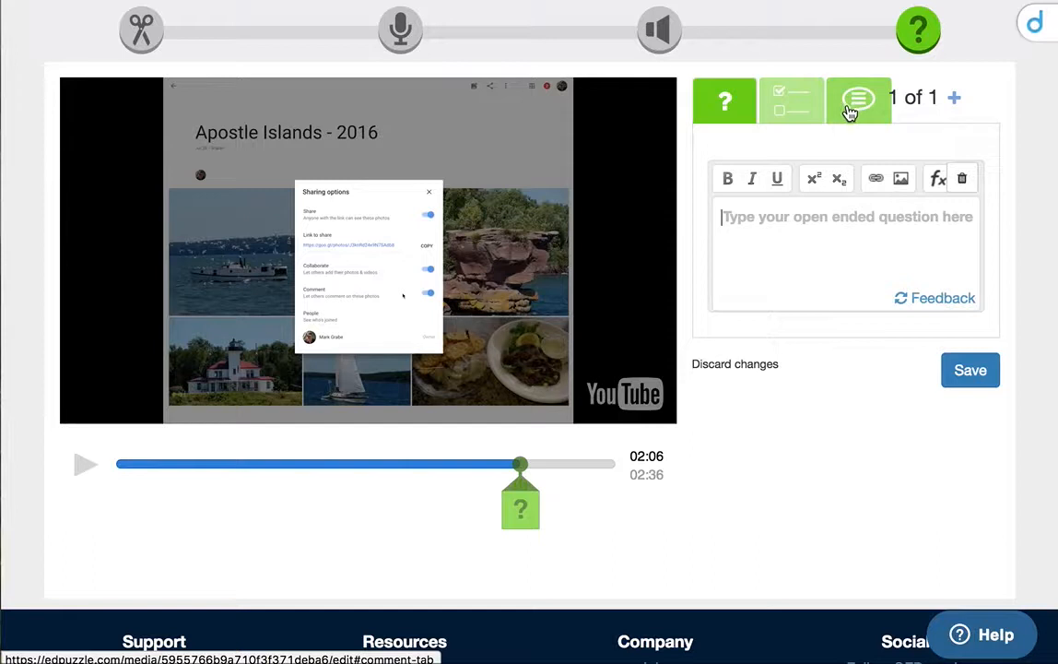
pyautogui.click(731, 111)
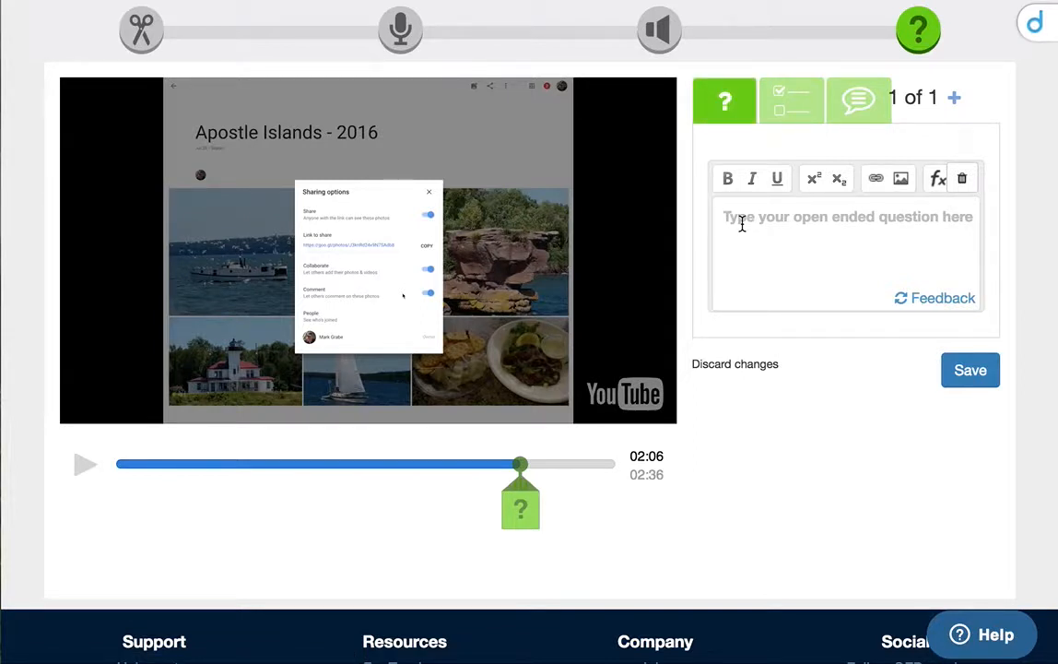
pyautogui.write('How w')
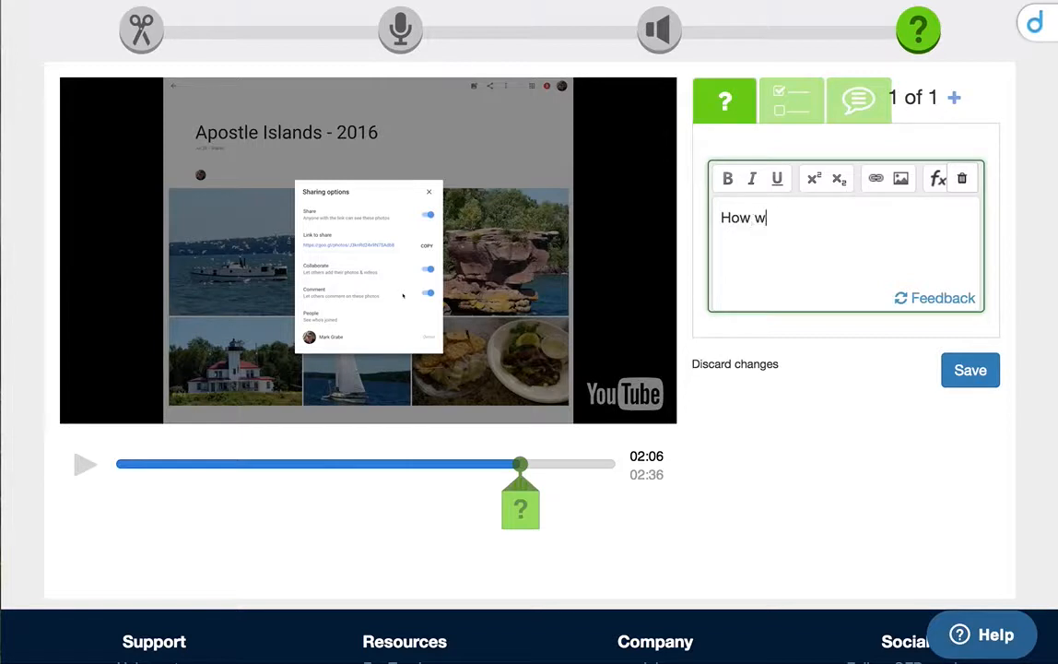
pyautogui.write('ould you sh')
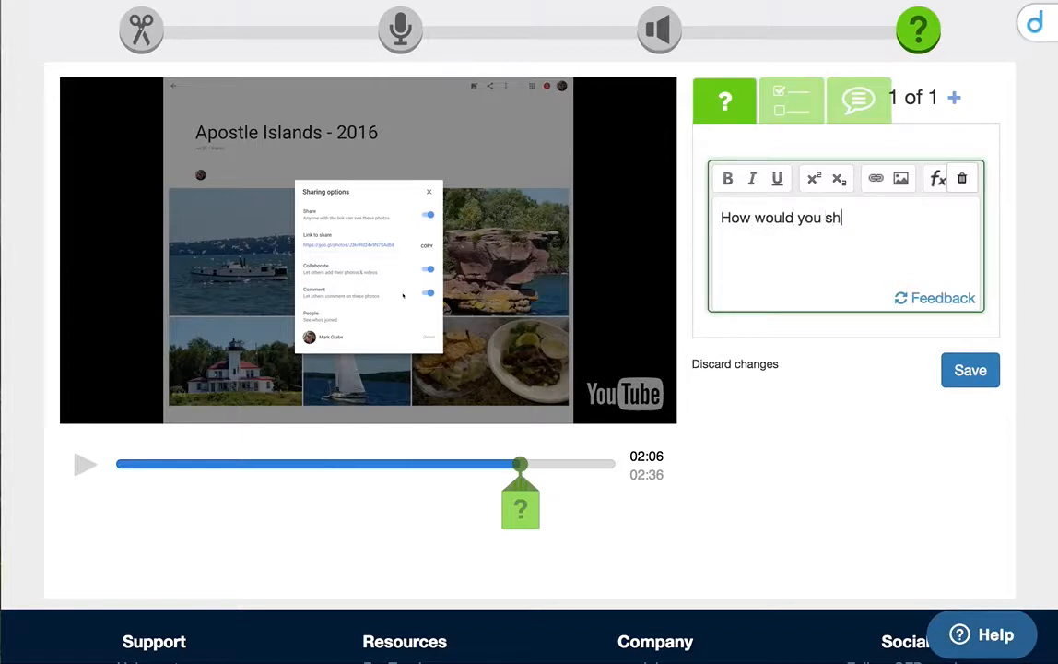
pyautogui.write('are a collection of images')
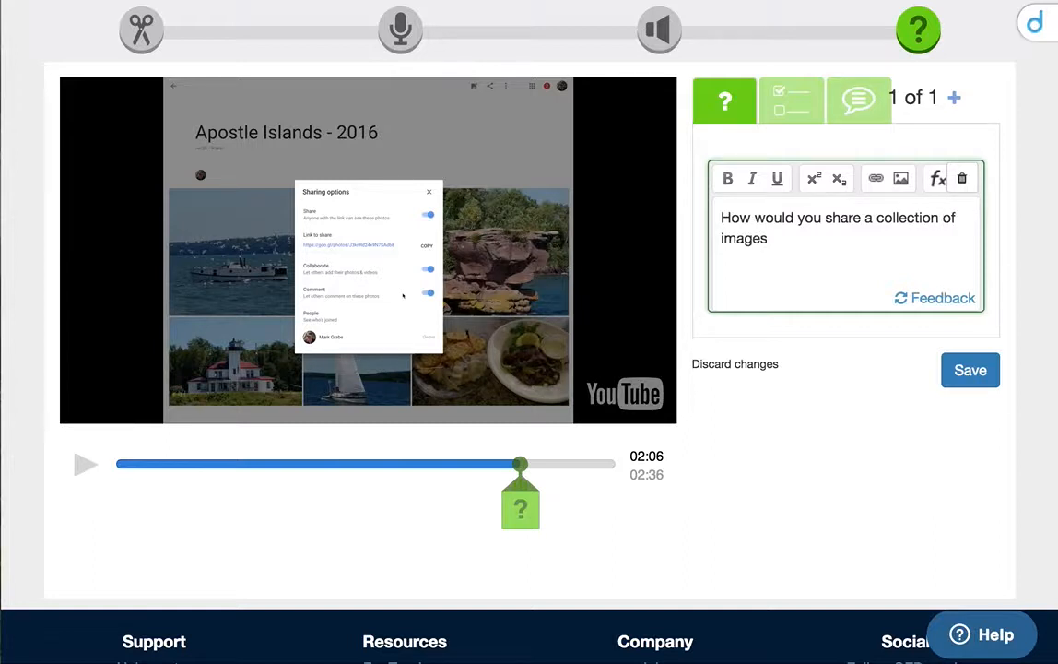
pyautogui.write(', but prevent those ')
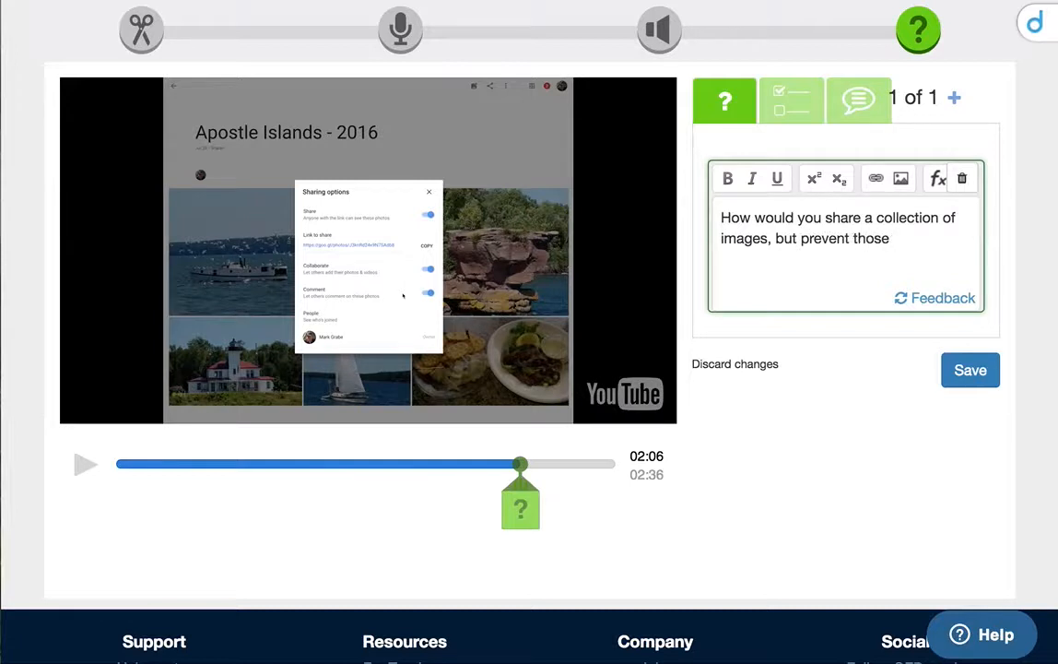
pyautogui.write('who')
pyautogui.write('could view th')
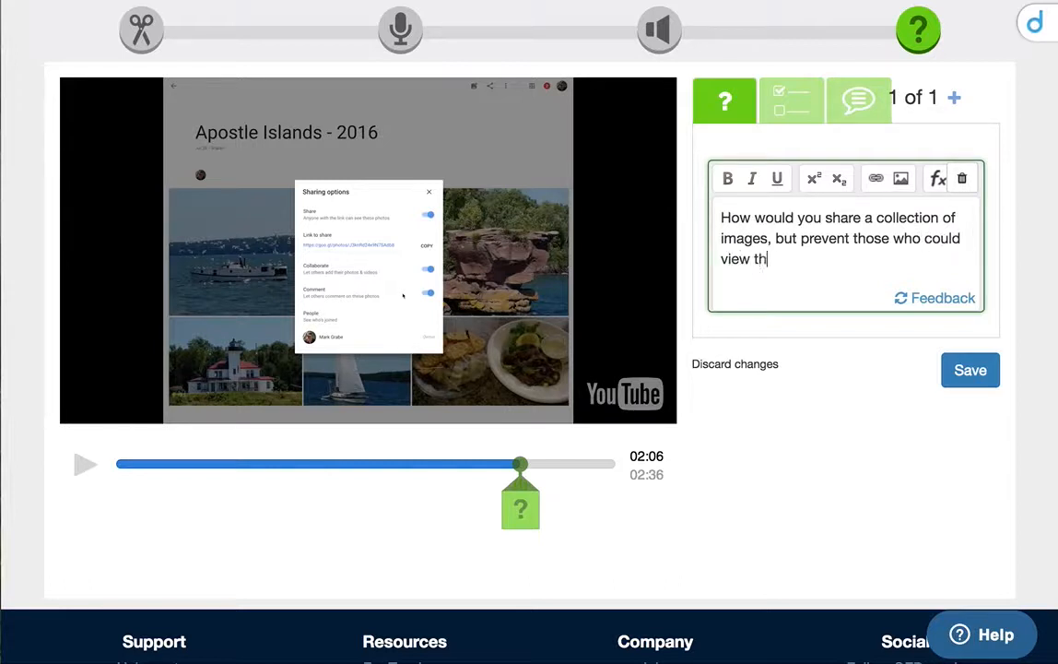
pyautogui.write('ese images ')
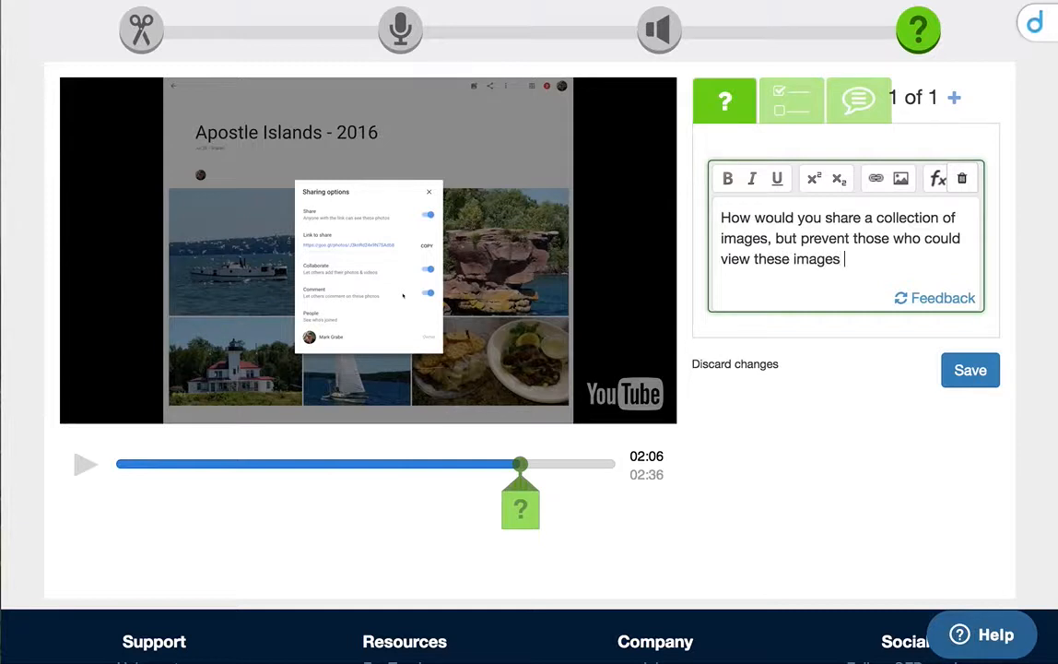
pyautogui.write('with adding t')
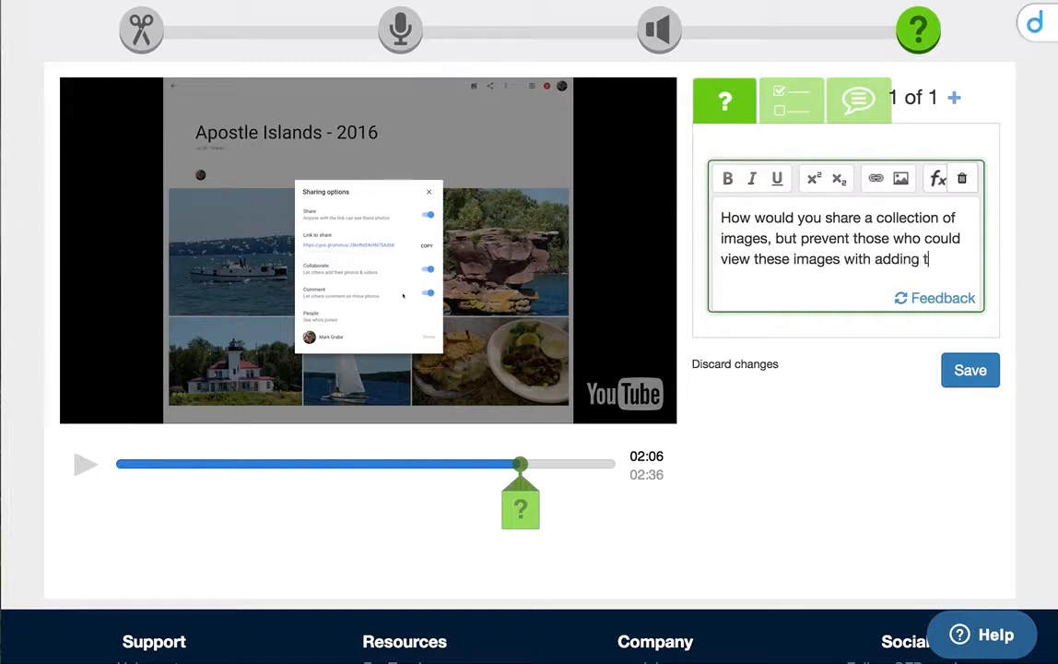
pyautogui.write('heir own.')
pyautogui.click(969, 373)
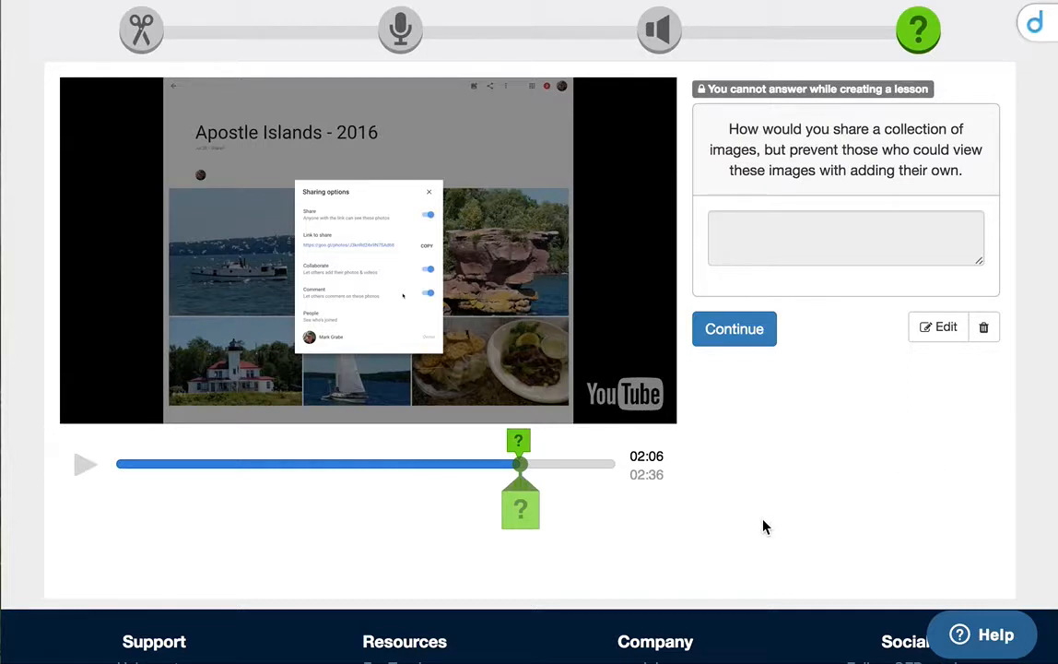
# Test the saved question by rewinding the video to 01:58 and playing it up to 02:06.
pyautogui.scroll(1, 599, 497)
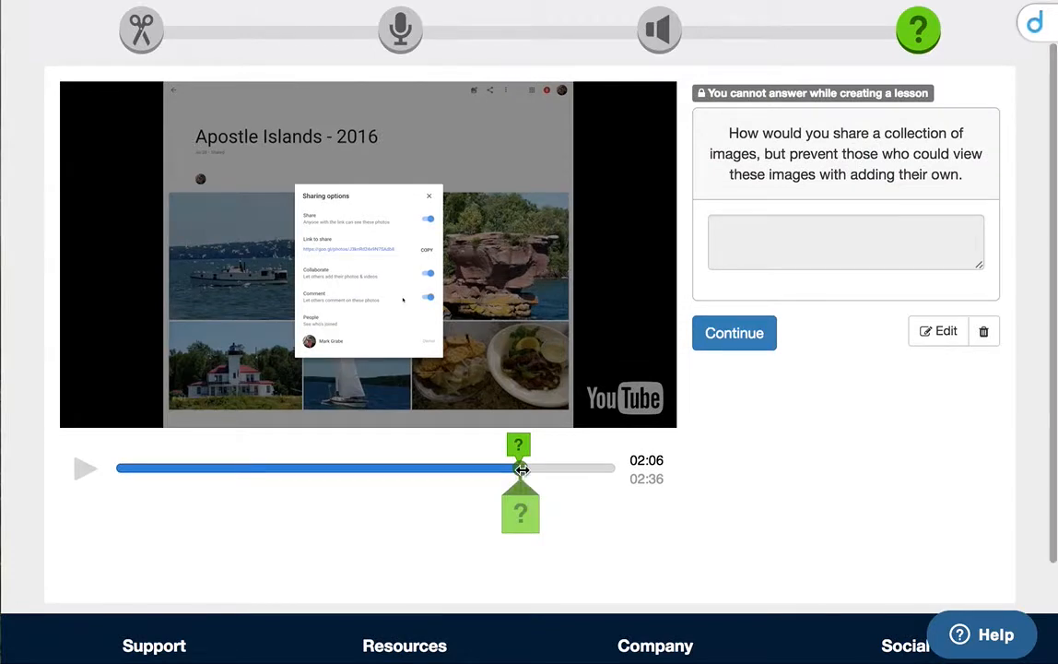
pyautogui.moveTo(521, 469); pyautogui.dragTo(461, 468)
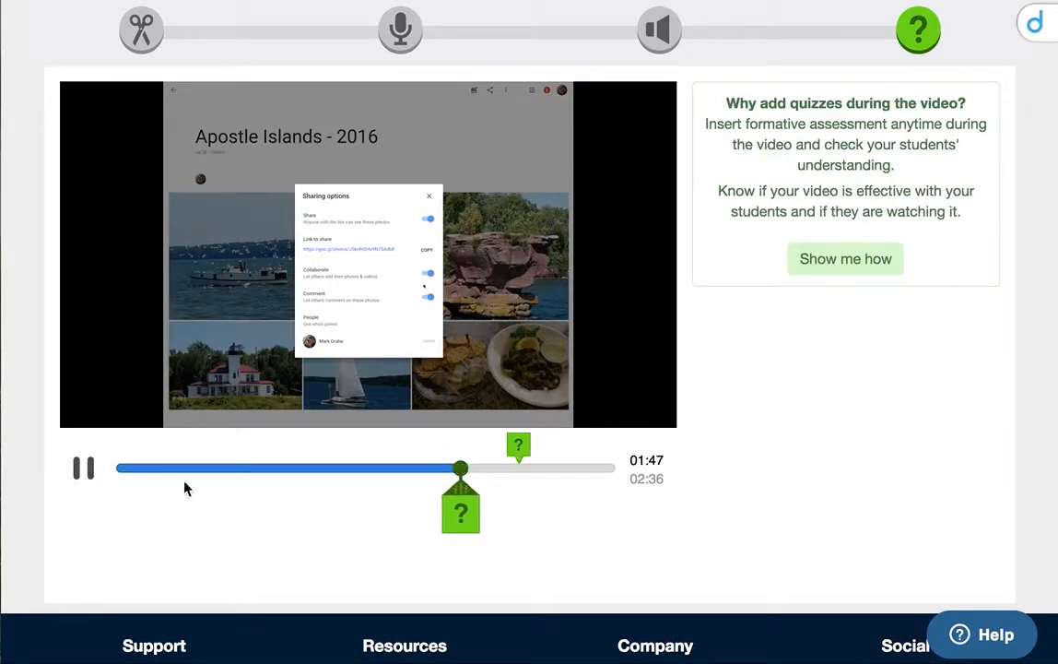
pyautogui.click(83, 468)
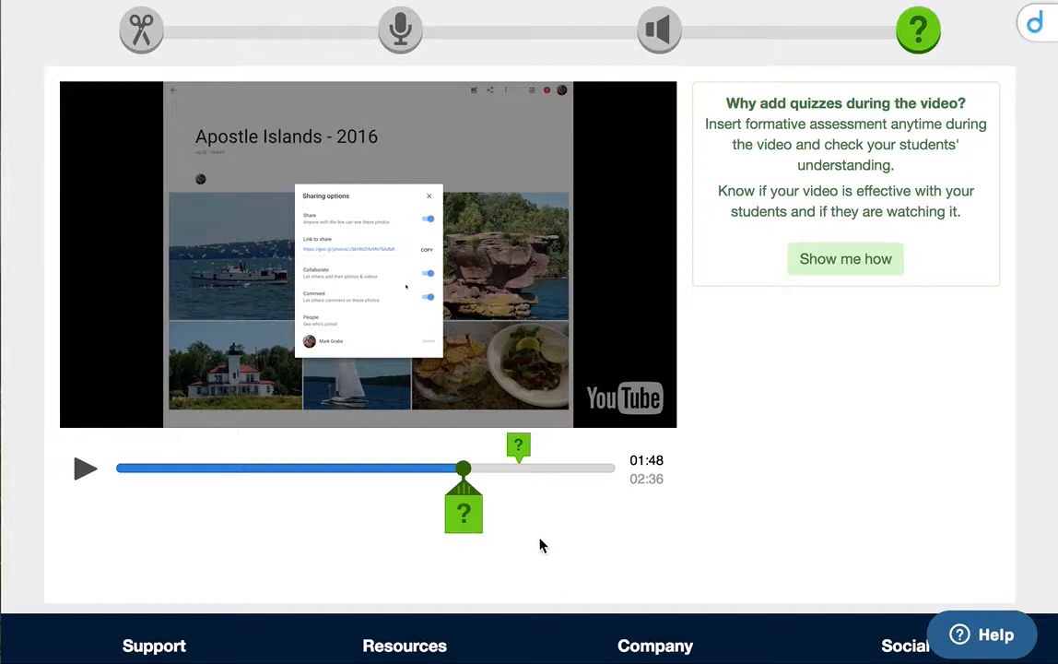
pyautogui.moveTo(463, 468); pyautogui.dragTo(495, 469)
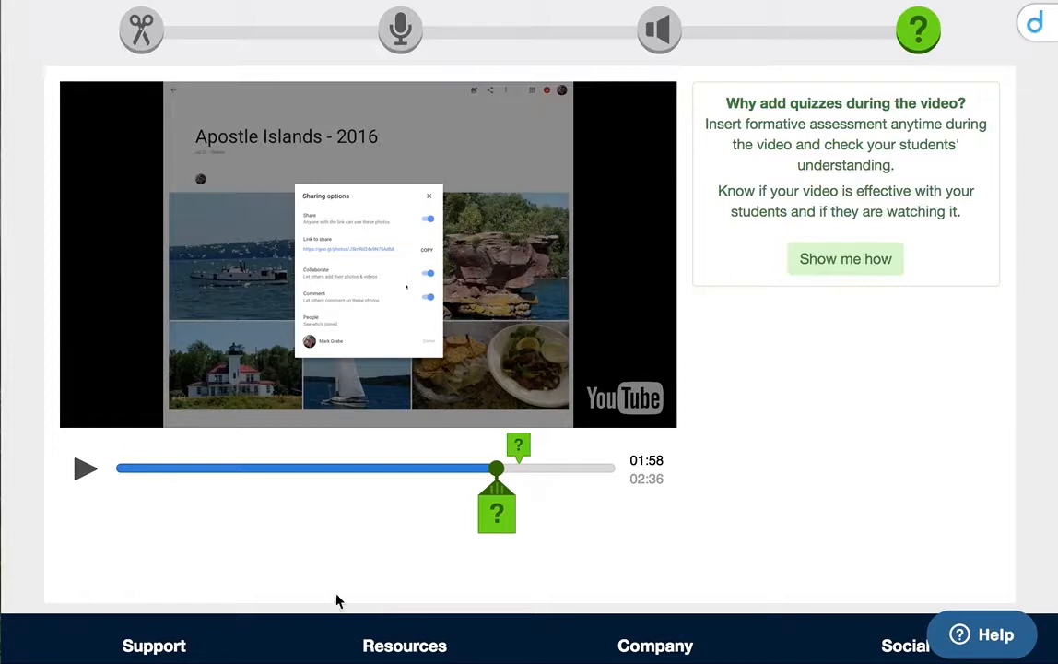
pyautogui.click(83, 470)
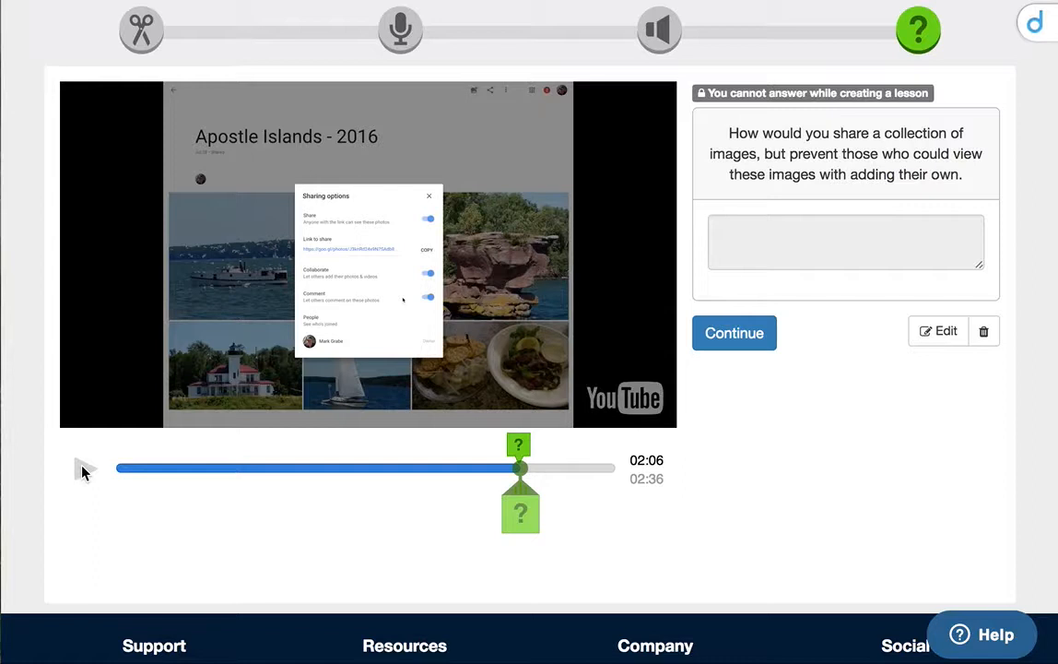
pyautogui.scroll(-2, 138, 442)
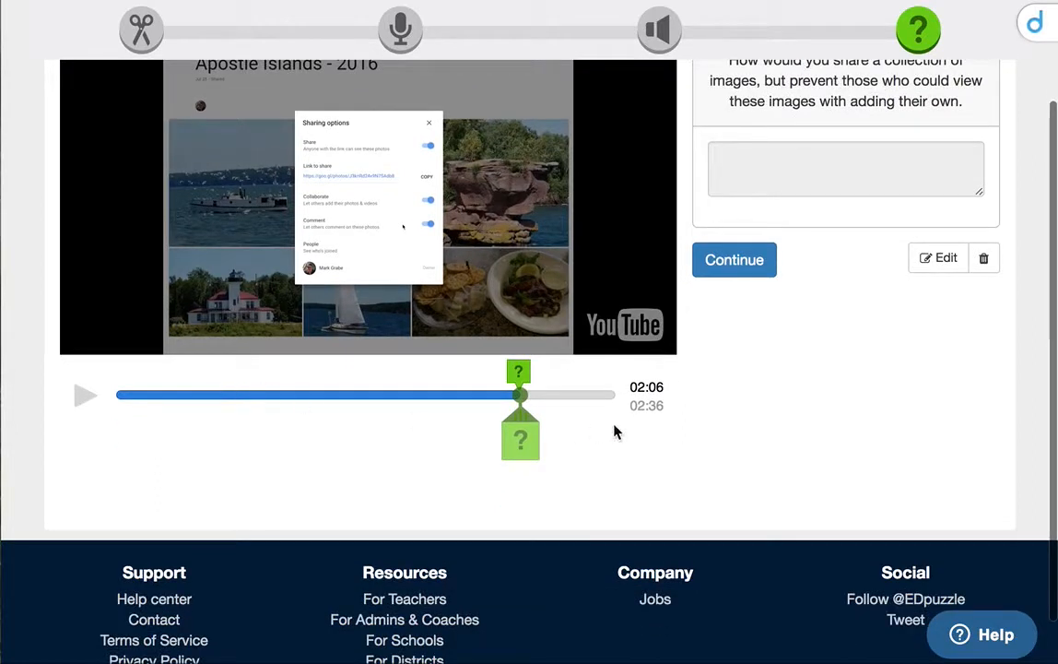
# Continue past the open-ended question at 02:06, let the video play briefly, and pause it.
pyautogui.scroll(3, 701, 446)
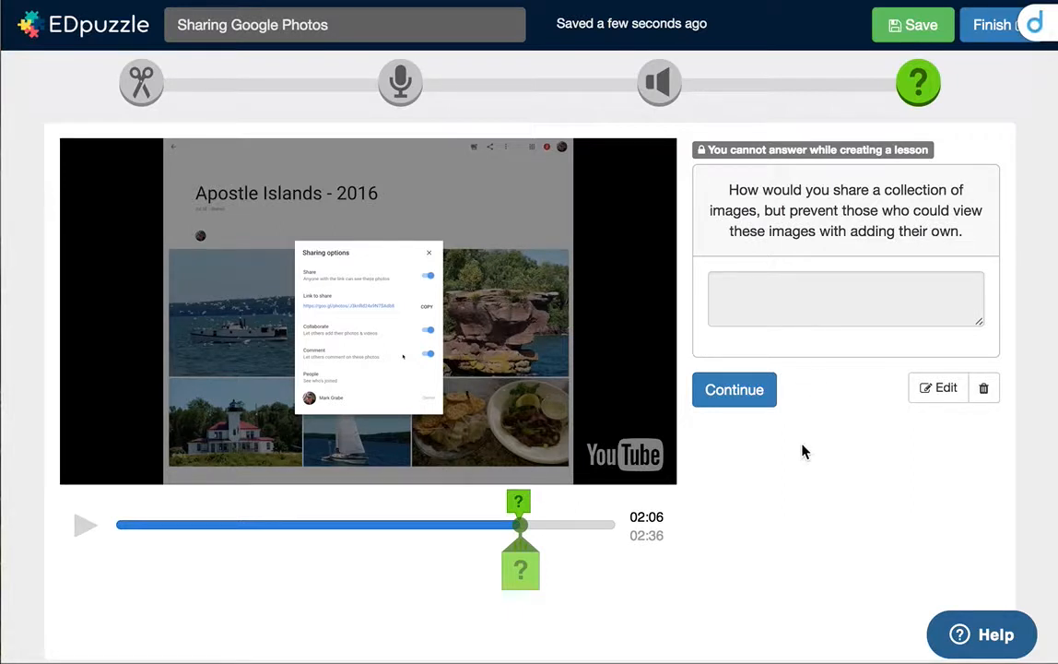
pyautogui.click(734, 390)
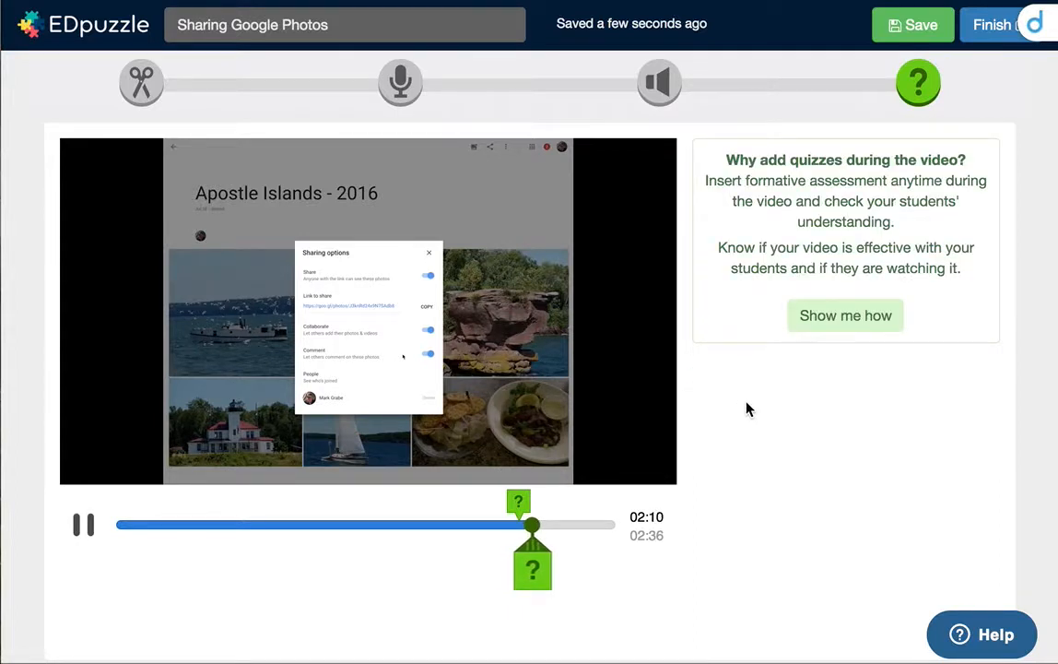
pyautogui.click(86, 525)
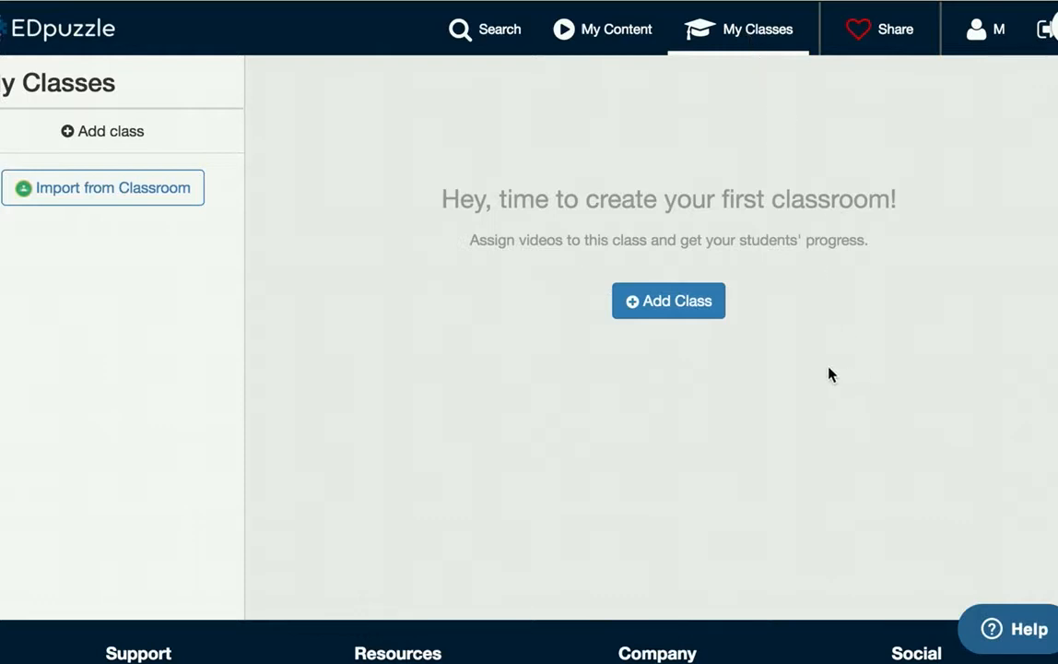
# Create a class named IDT510.
pyautogui.click(666, 307)
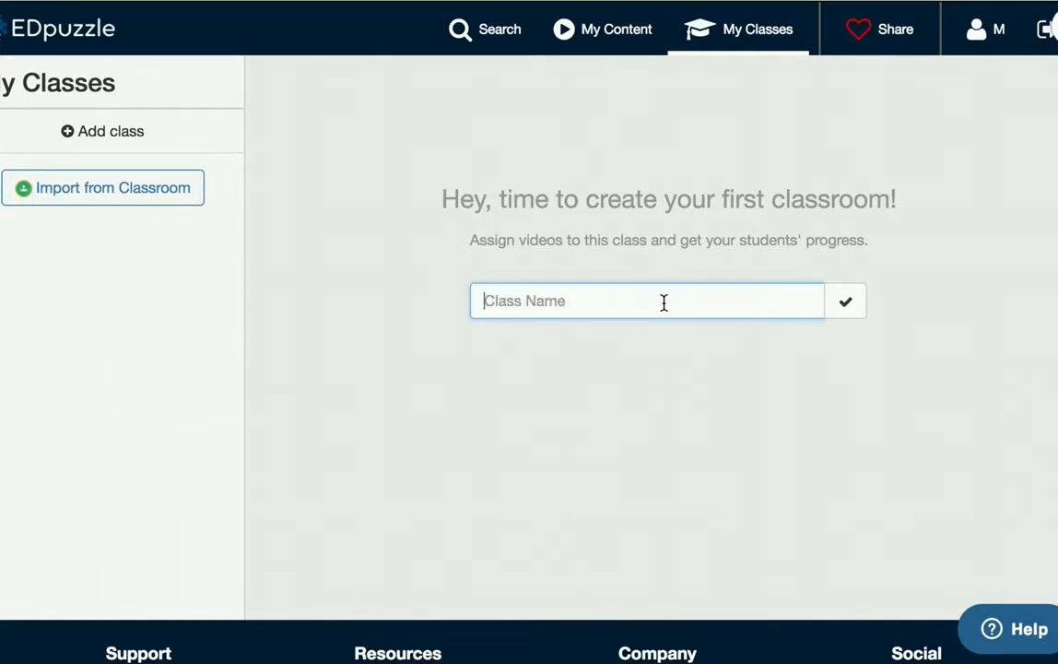
pyautogui.write('IDT5')
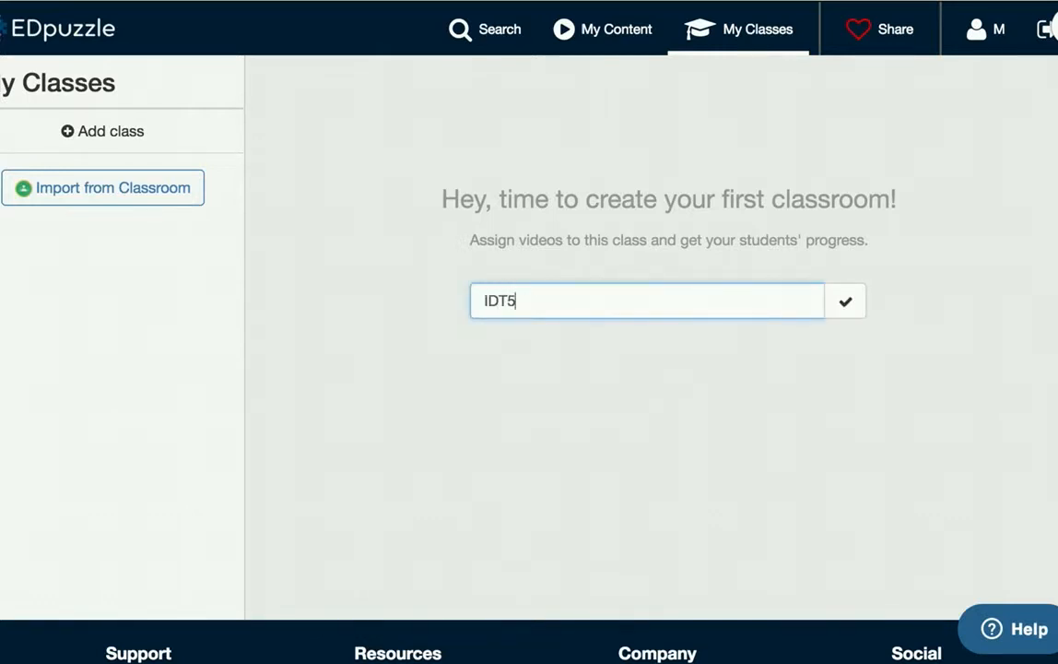
pyautogui.write('10')
pyautogui.click(848, 307)
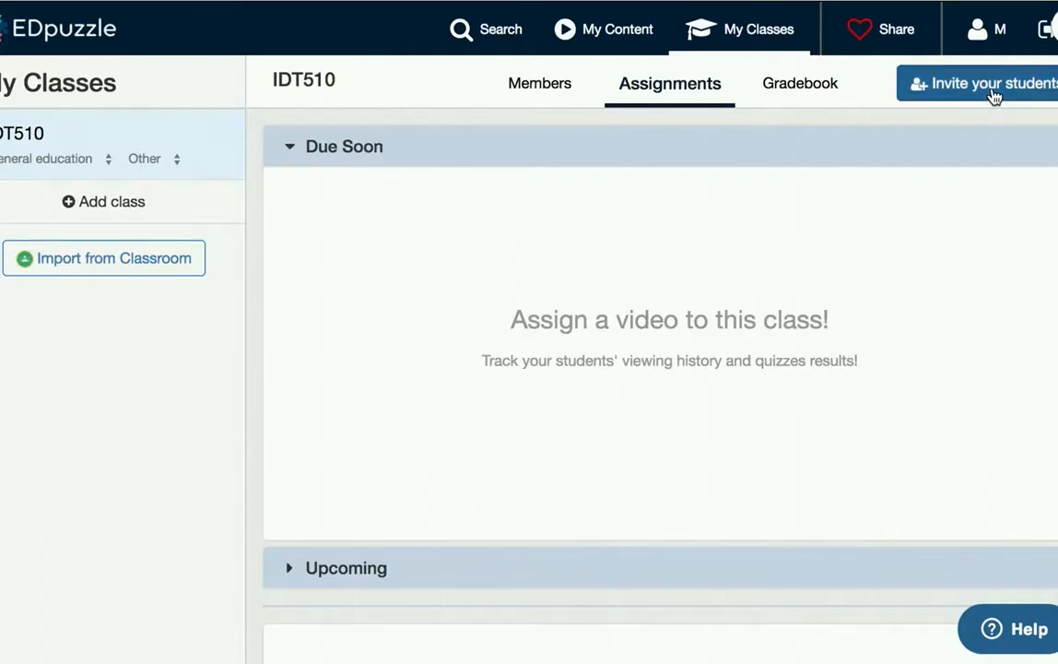
# Look over the student invitation options for class IDT510 and preview the email invitation, discarding the message without saving a draft.
pyautogui.click(993, 96)
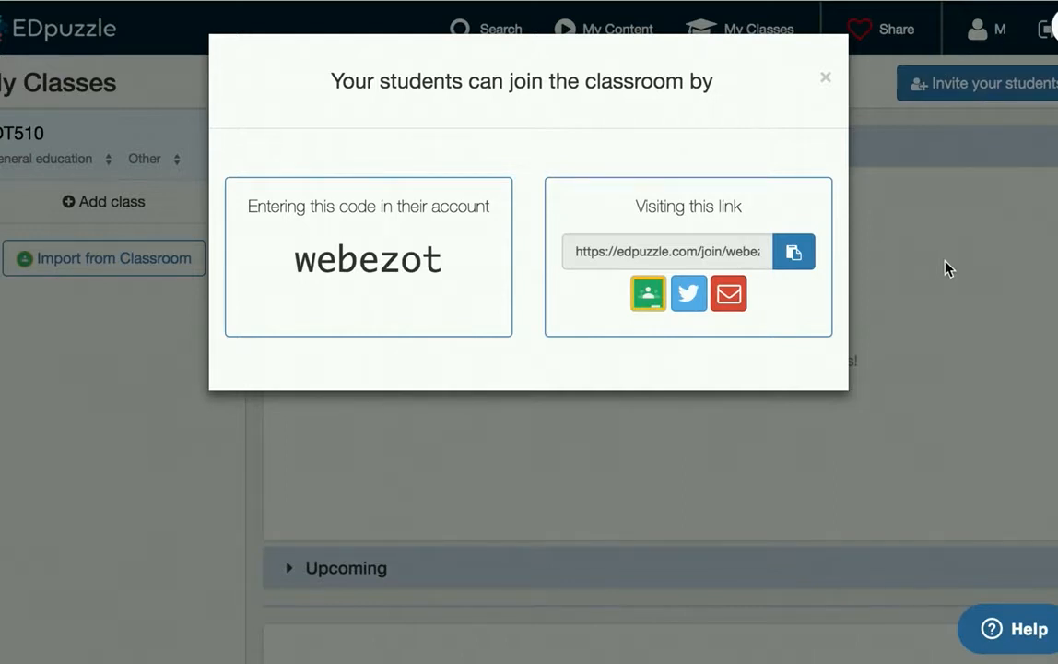
pyautogui.click(729, 297)
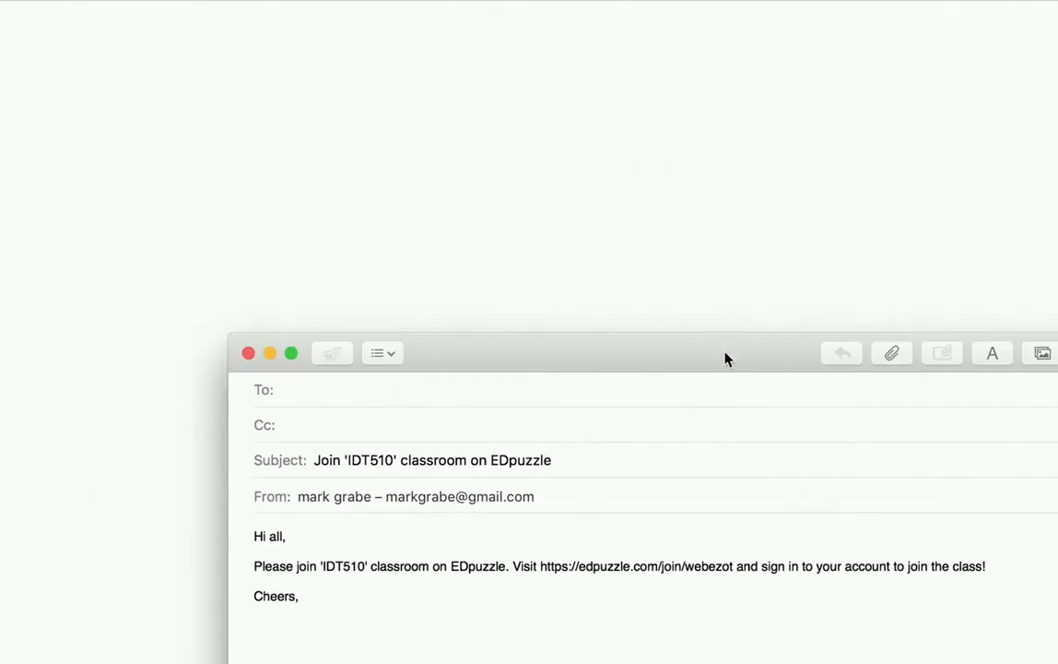
pyautogui.moveTo(759, 352); pyautogui.dragTo(628, 156)
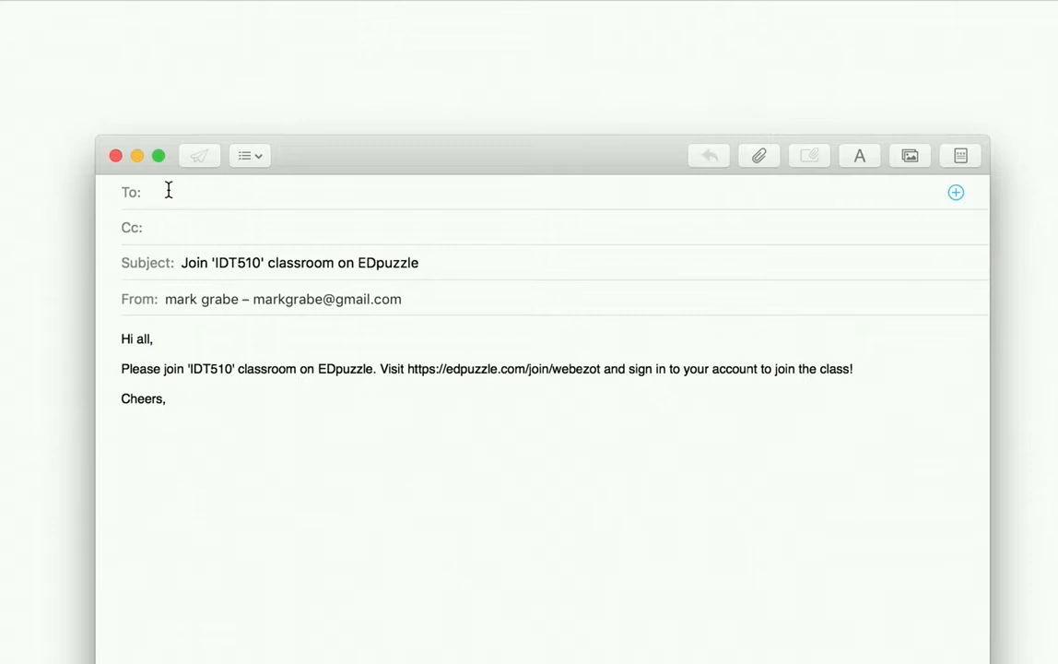
pyautogui.click(116, 156)
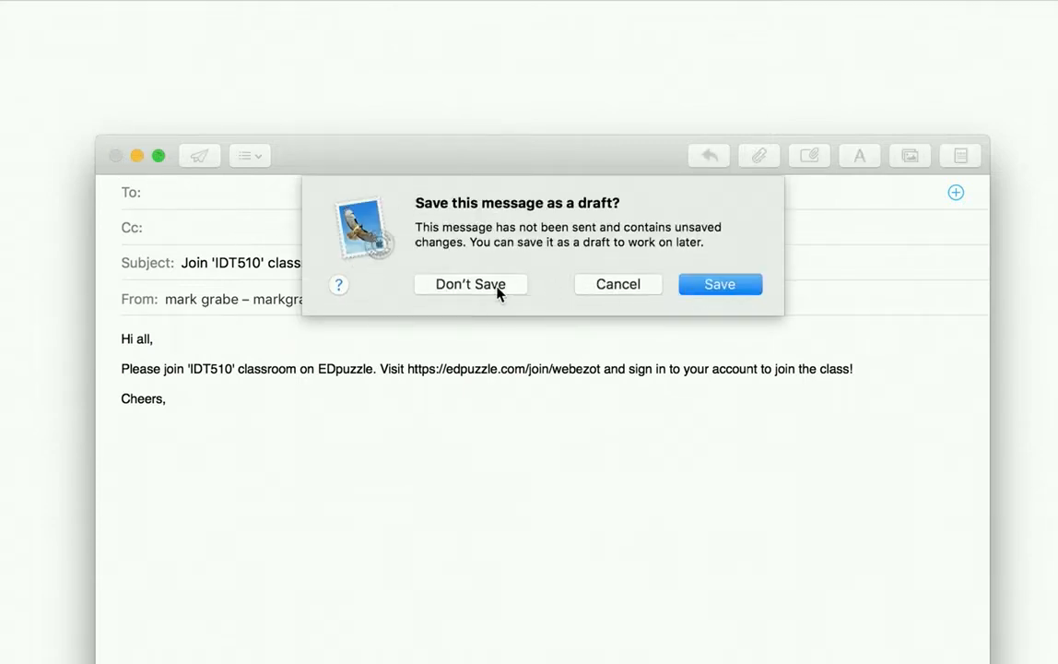
pyautogui.click(496, 288)
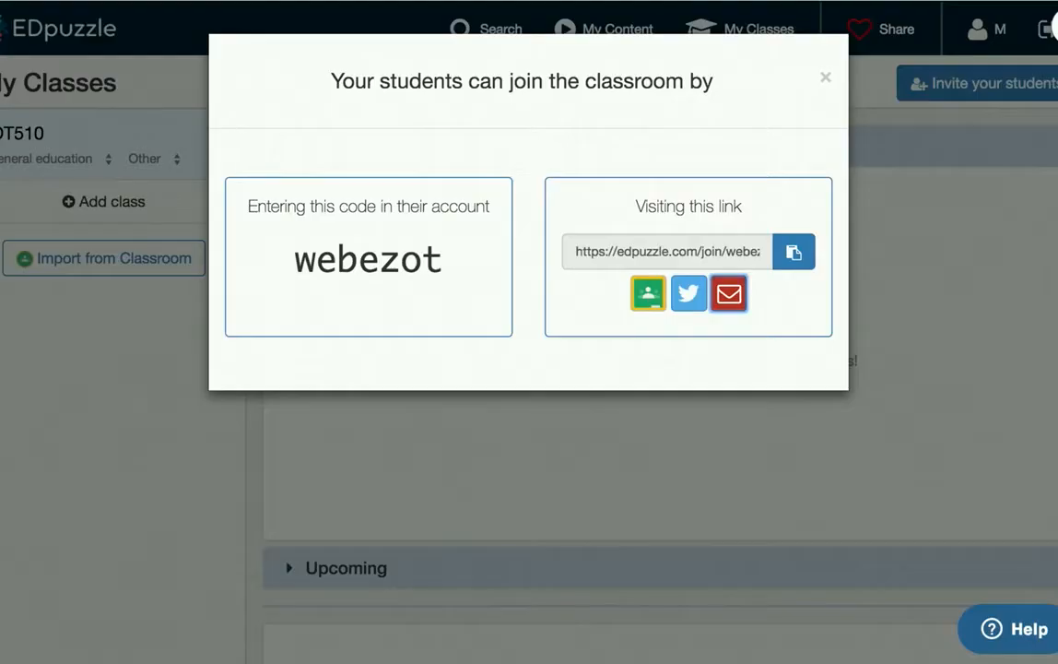
pyautogui.click(824, 77)
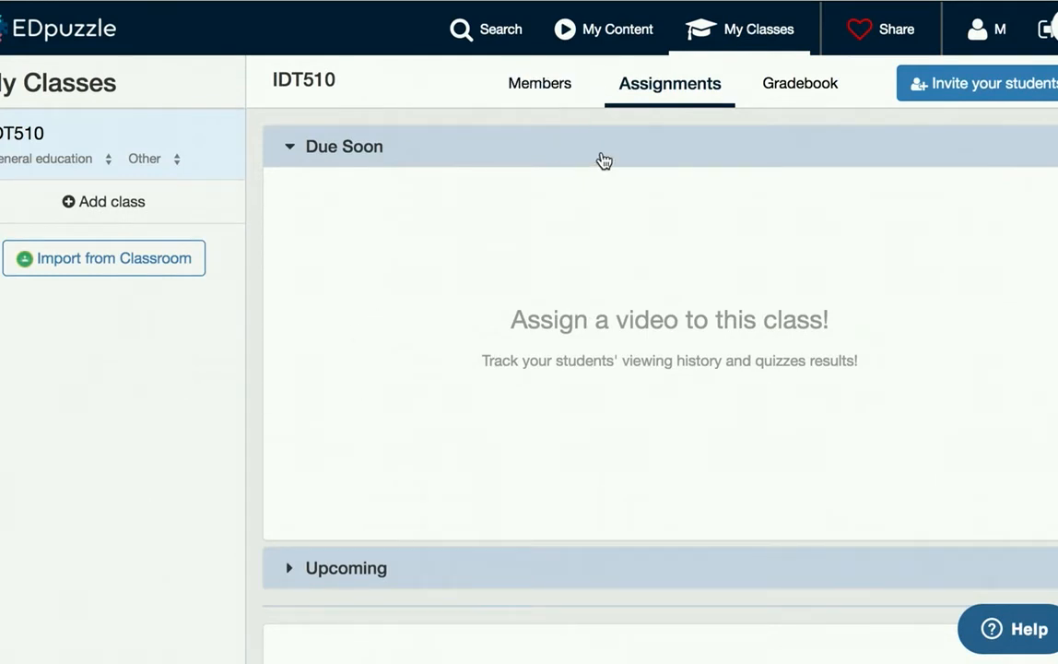
# Assign the Sharing Google Photos lesson from My Content to class IDT510, without skip prevention or a due date.
pyautogui.click(645, 30)
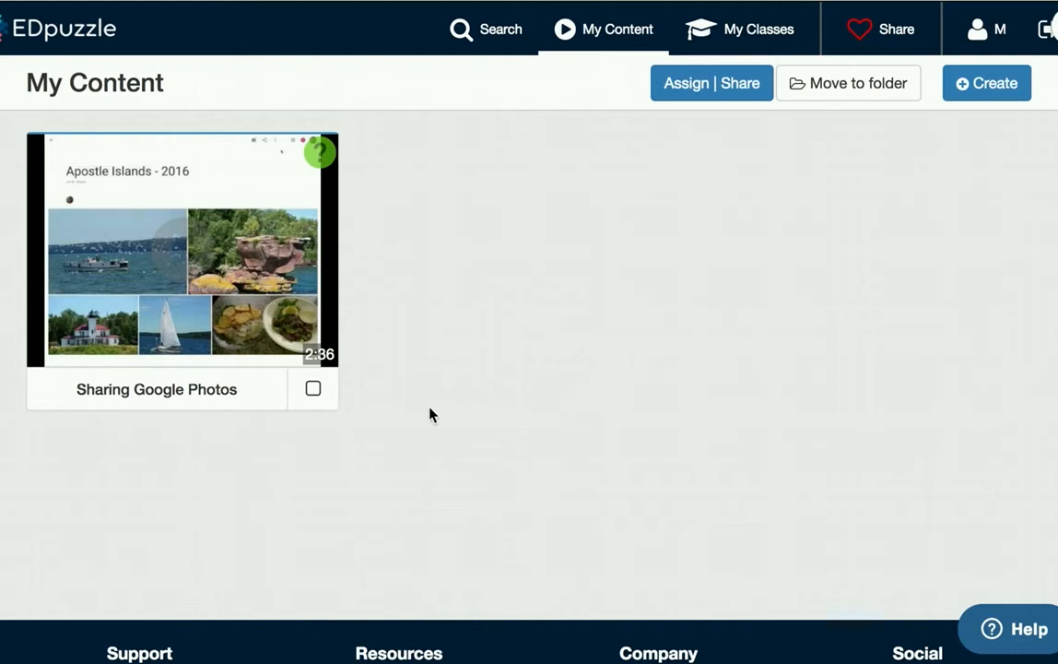
pyautogui.click(312, 388)
pyautogui.click(313, 388)
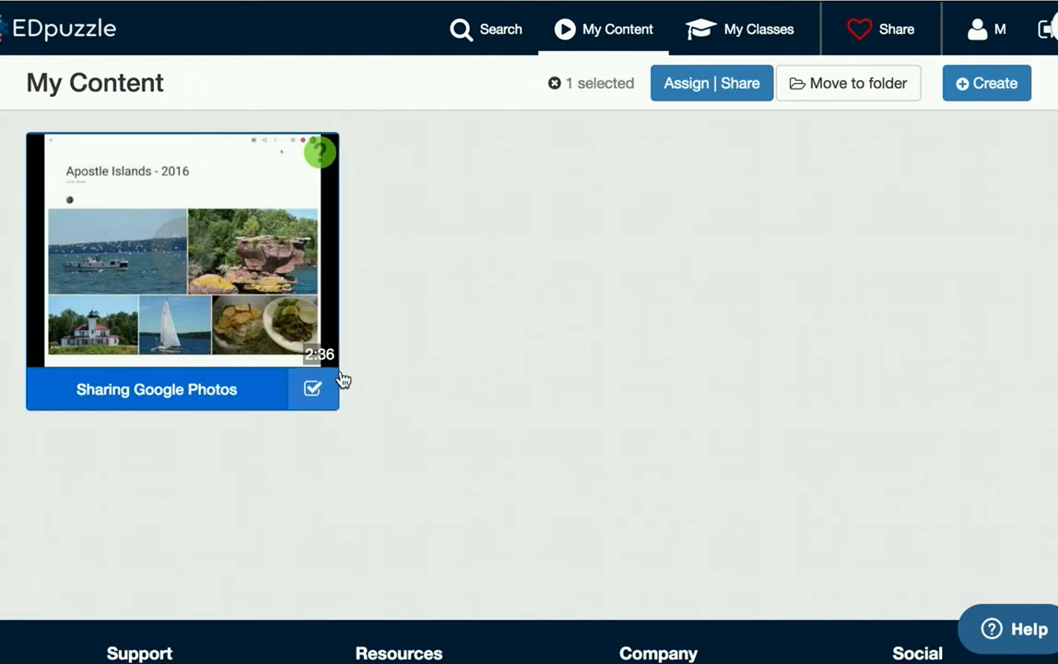
pyautogui.click(679, 84)
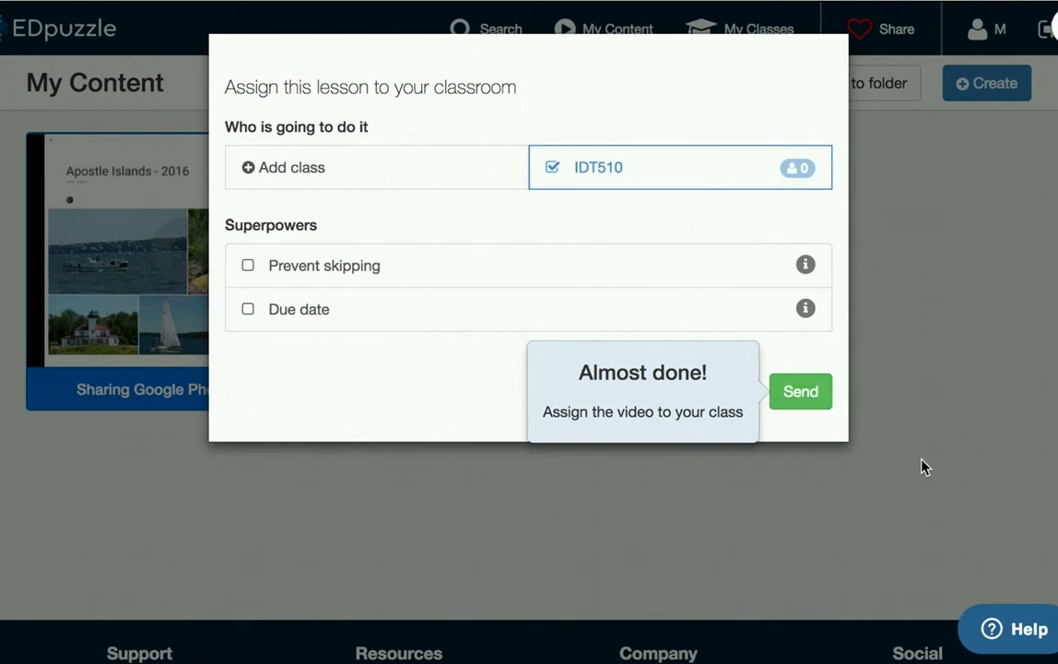
pyautogui.click(795, 391)
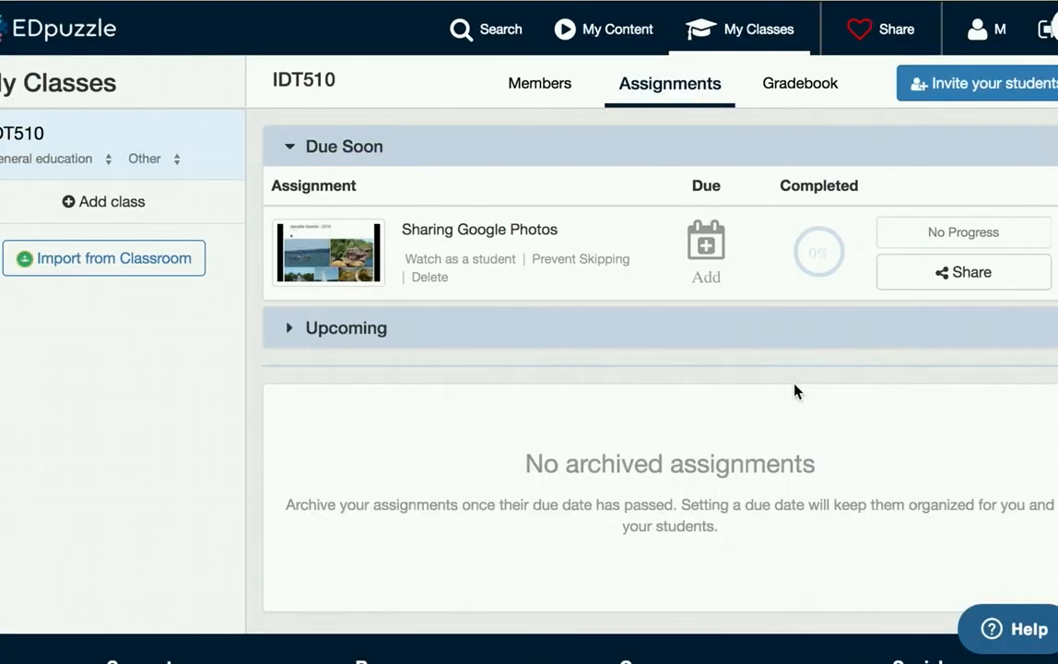